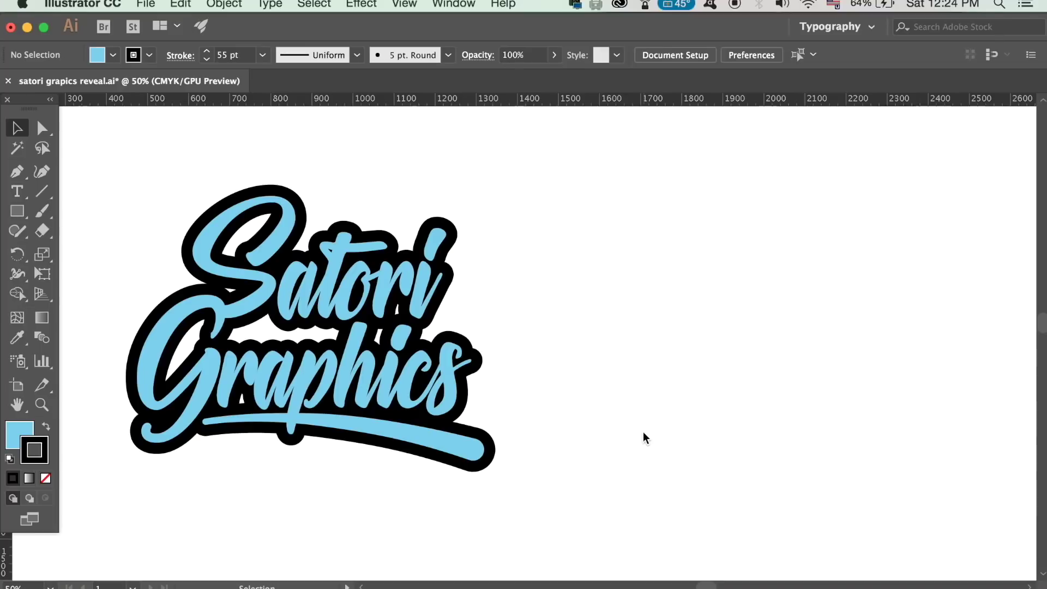
Select the light-blue Satori Graphics script logo group
click(393, 303)
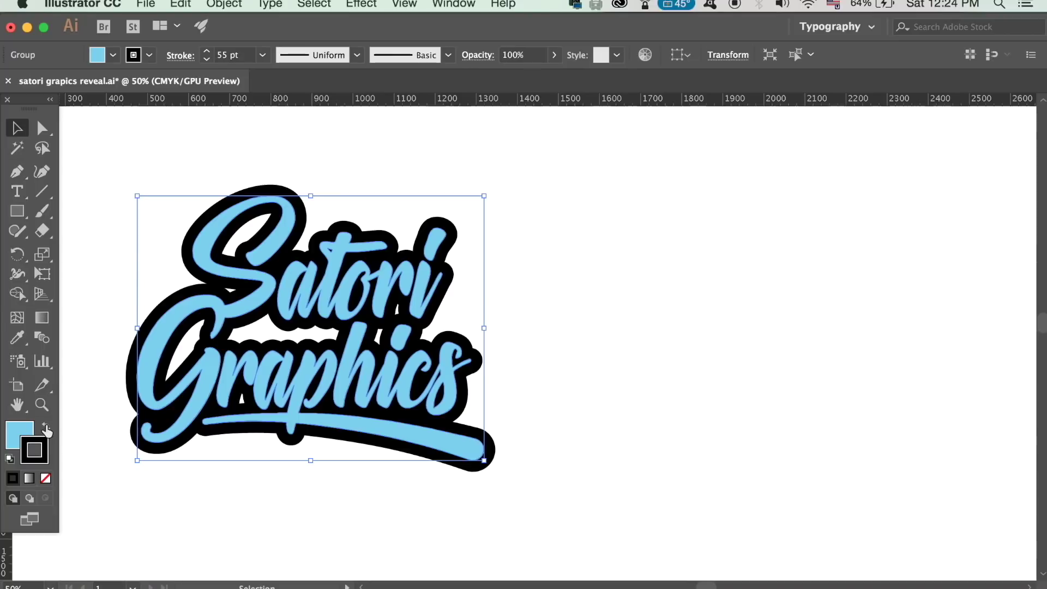
Expand the logo's appearance, then expand its fill and black stroke into outlined shapes
click(46, 429)
click(46, 429)
click(224, 4)
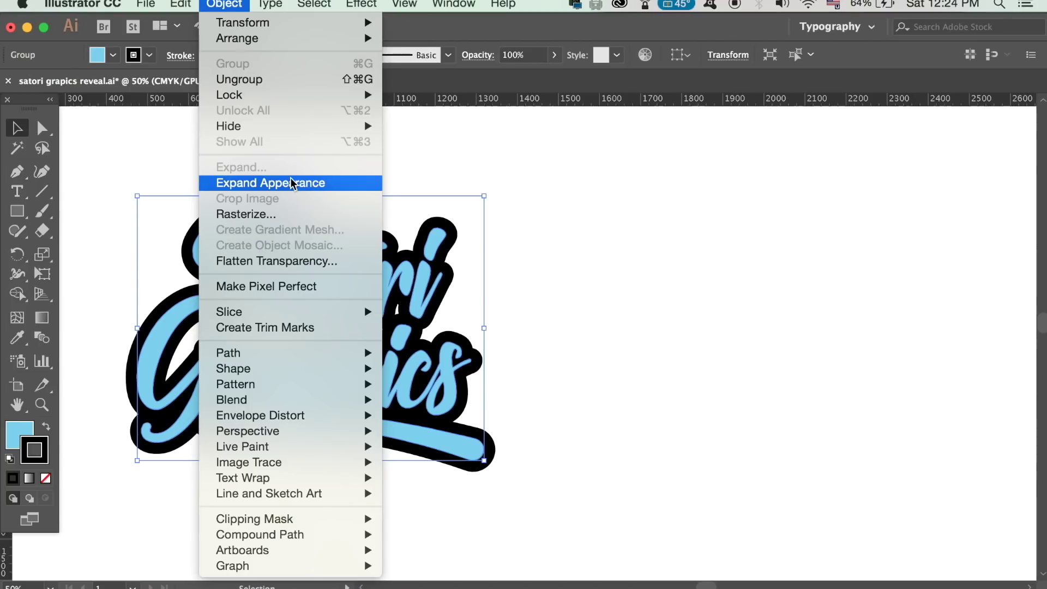
click(291, 183)
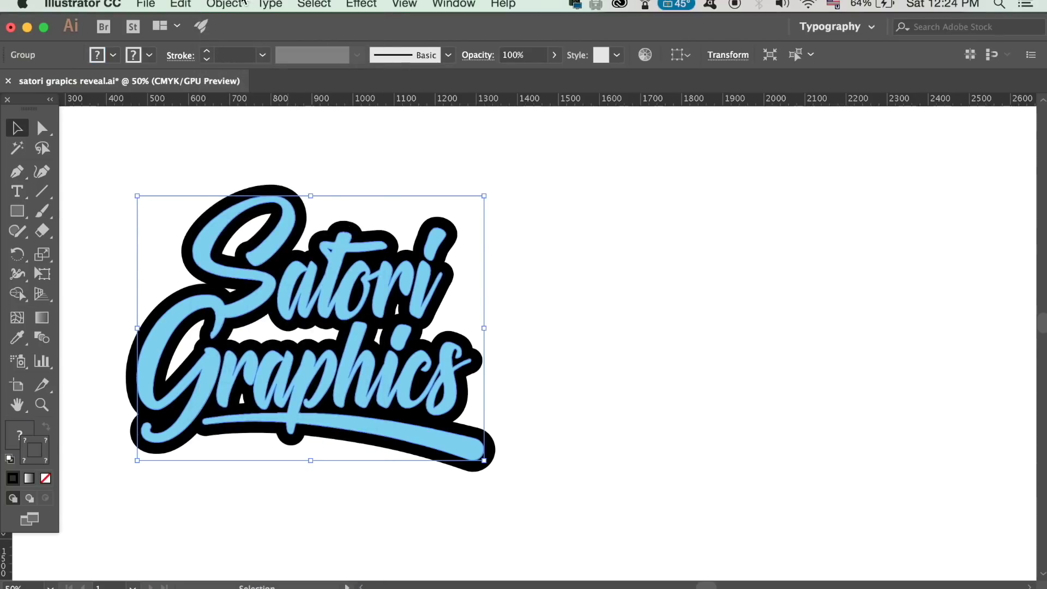
click(224, 4)
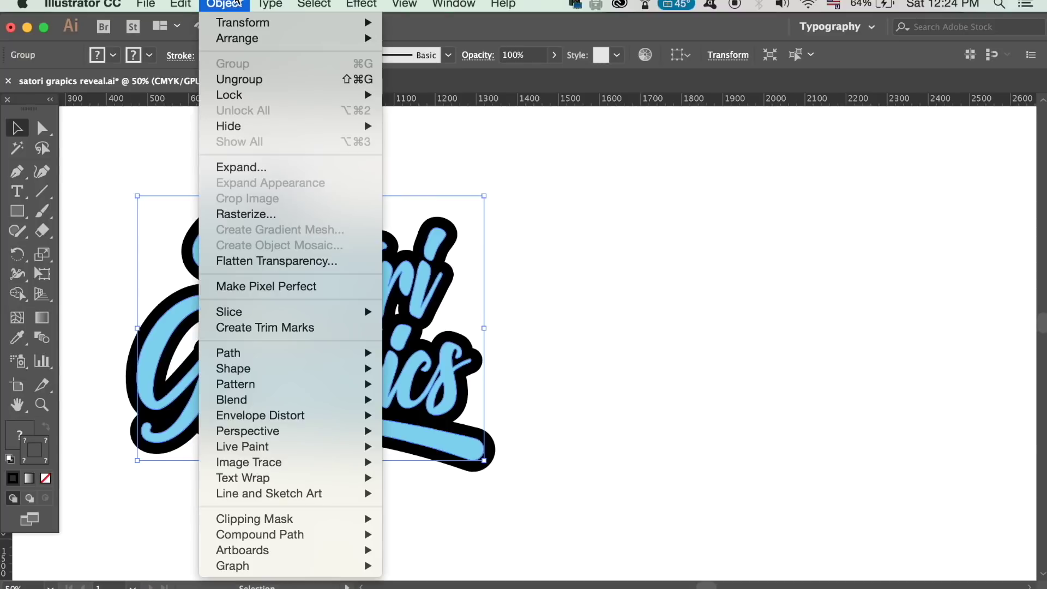
click(289, 169)
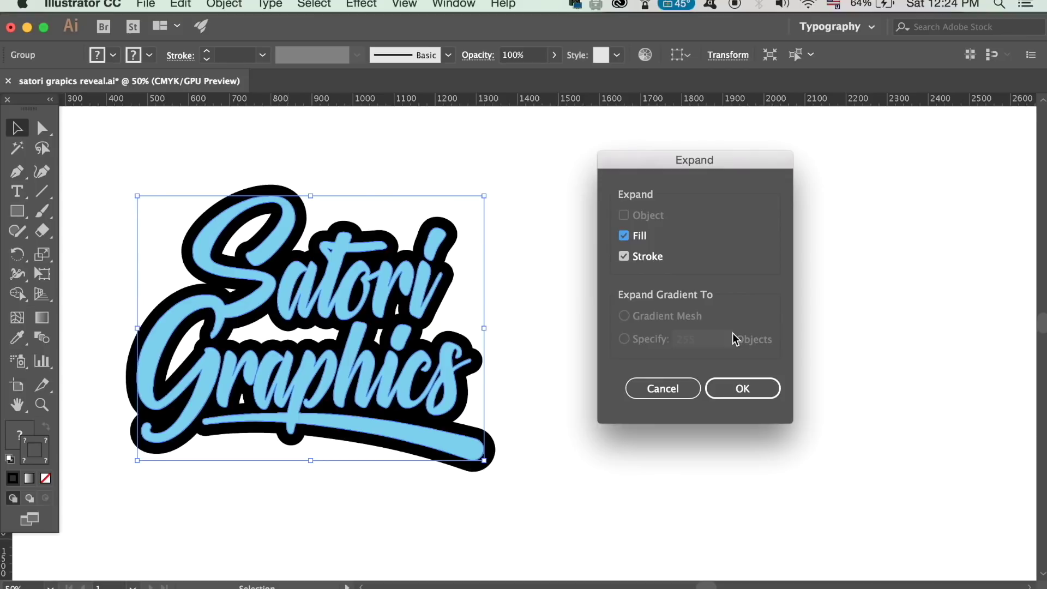
click(749, 386)
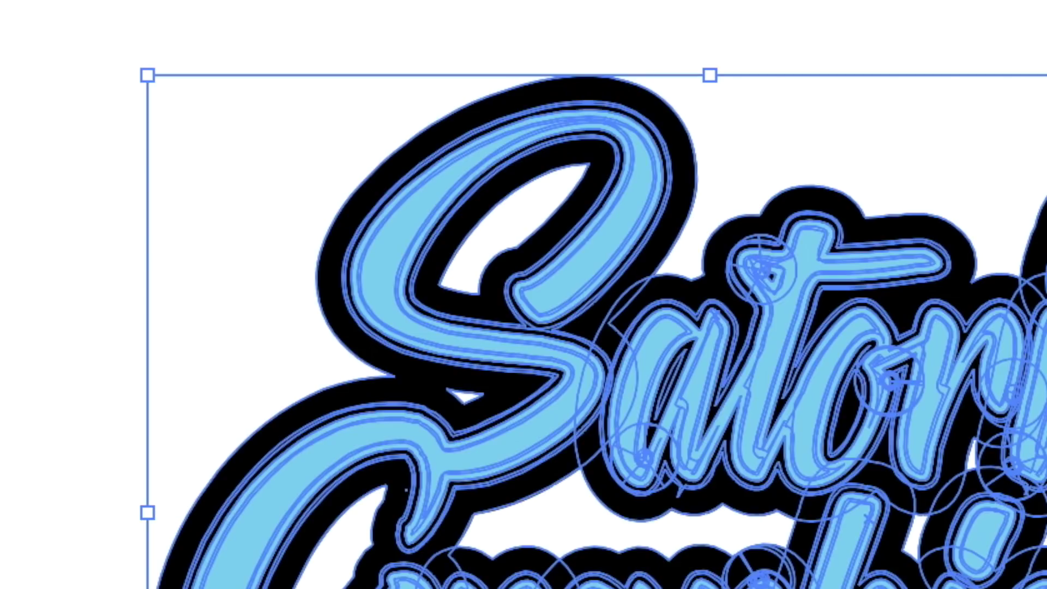
click(454, 5)
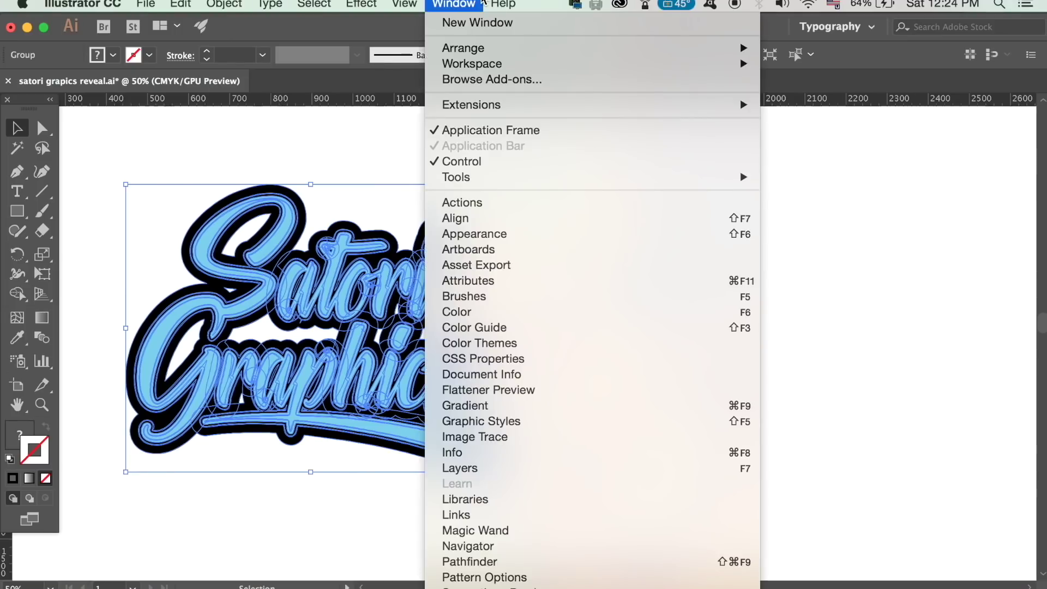
Merge the logo's overlapping shapes with Pathfinder, then scale it down and move it up
click(584, 565)
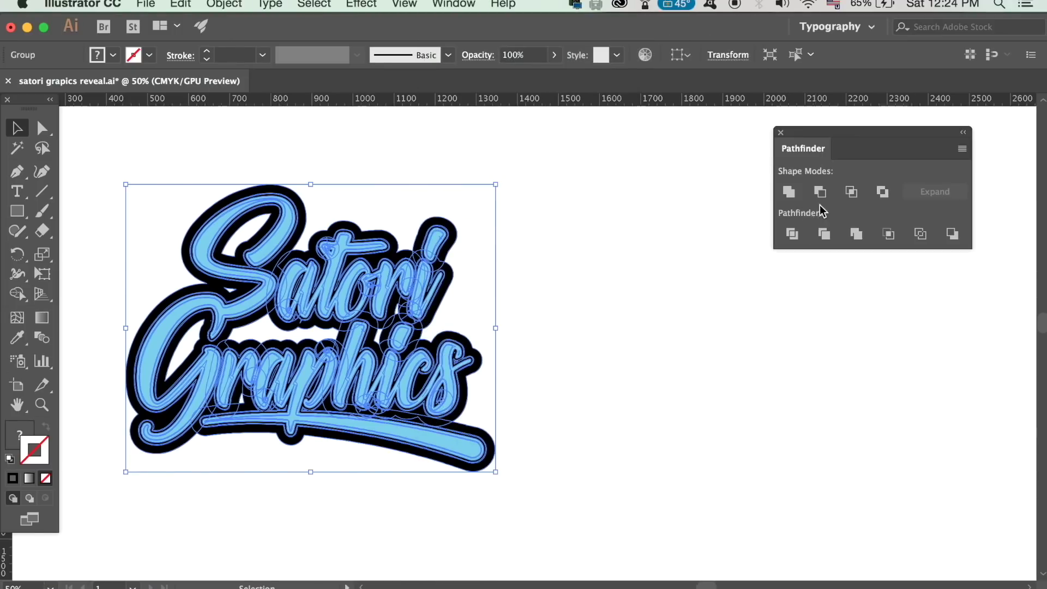
click(857, 236)
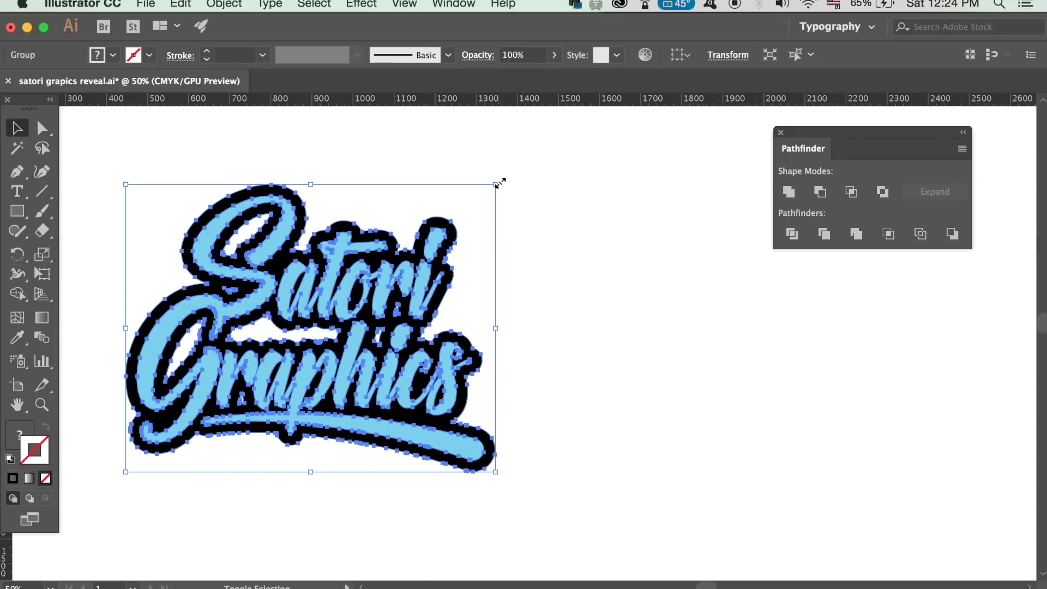
drag(502, 180, 322, 360)
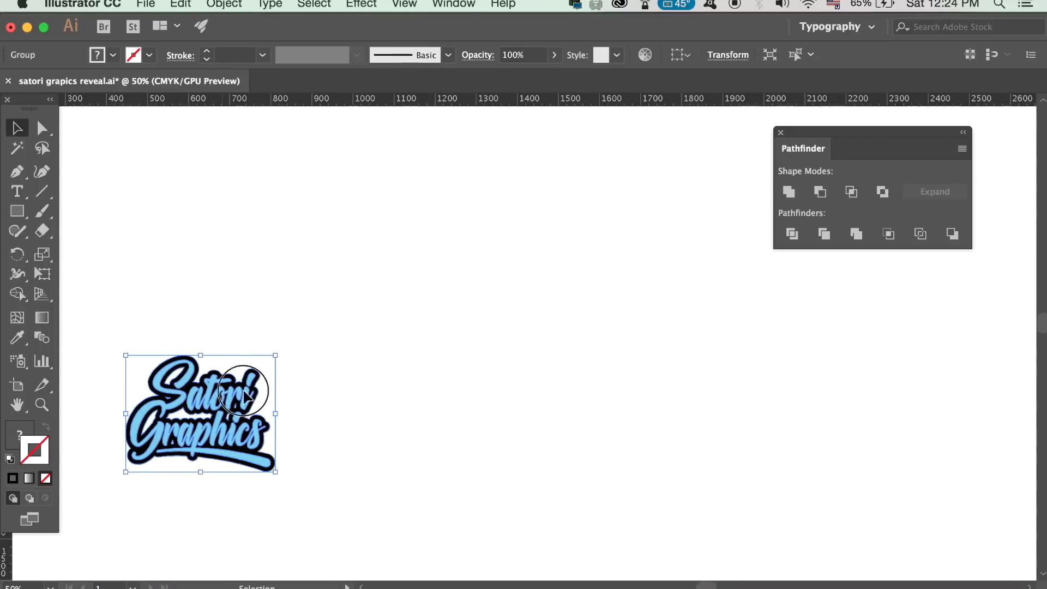
drag(229, 443, 289, 226)
click(468, 338)
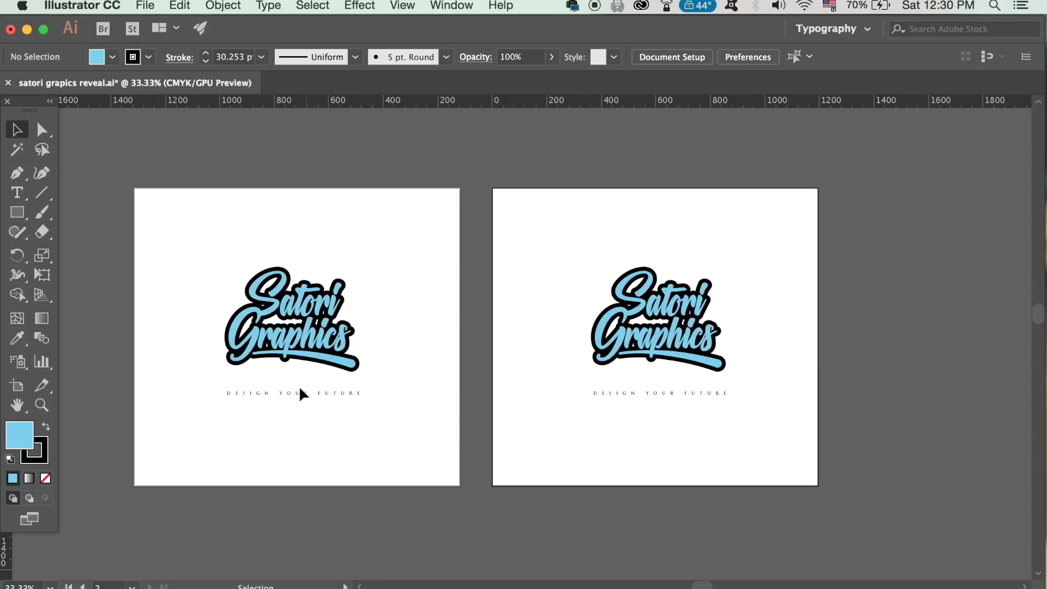
Edit the first artboard's tagline to read 'Design Ur Future'
click(333, 394)
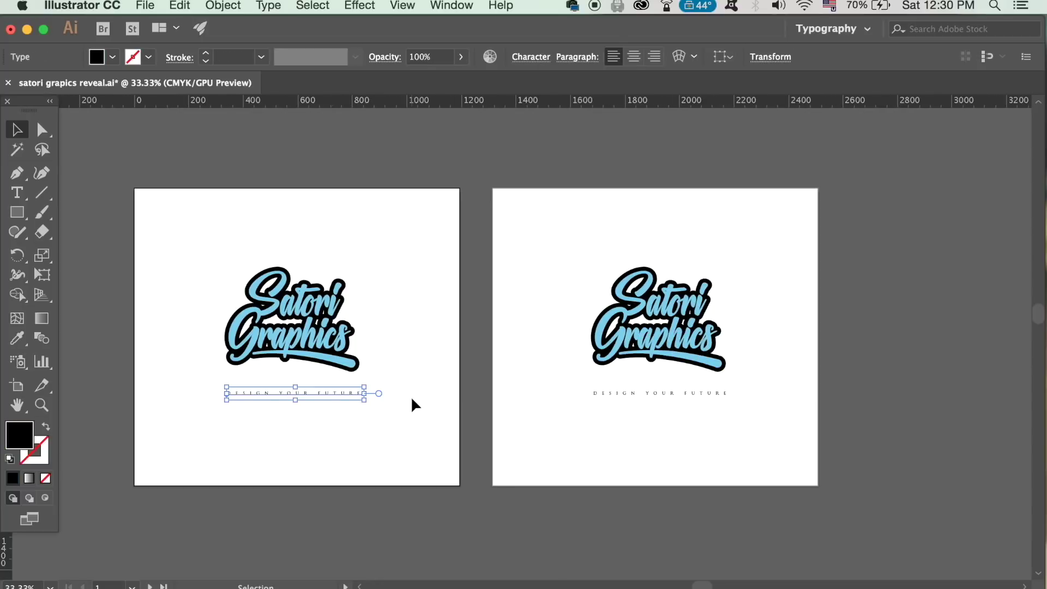
key(super+equal)
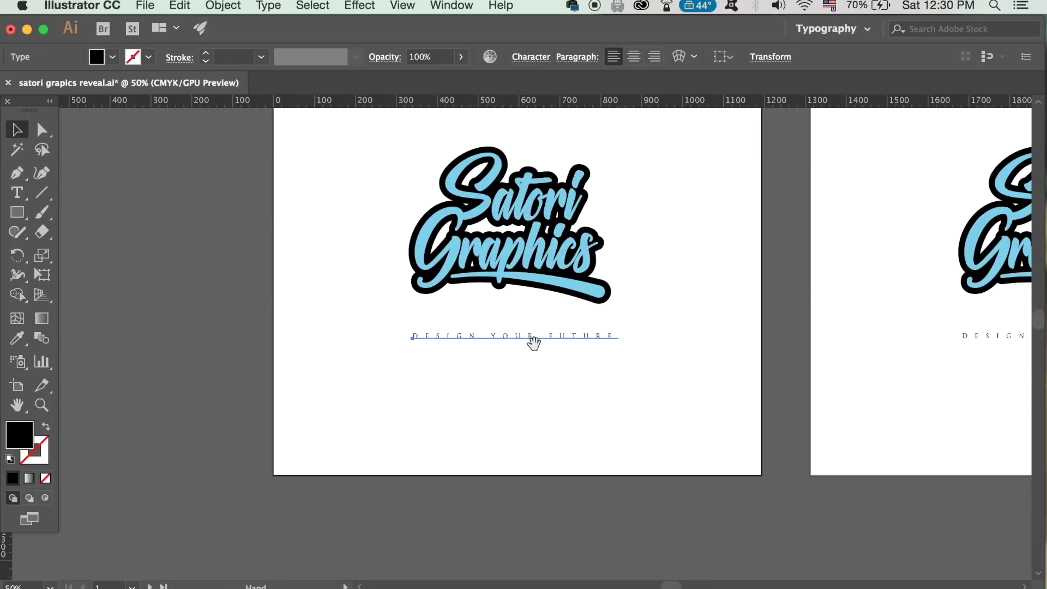
drag(533, 341, 304, 414)
key(t)
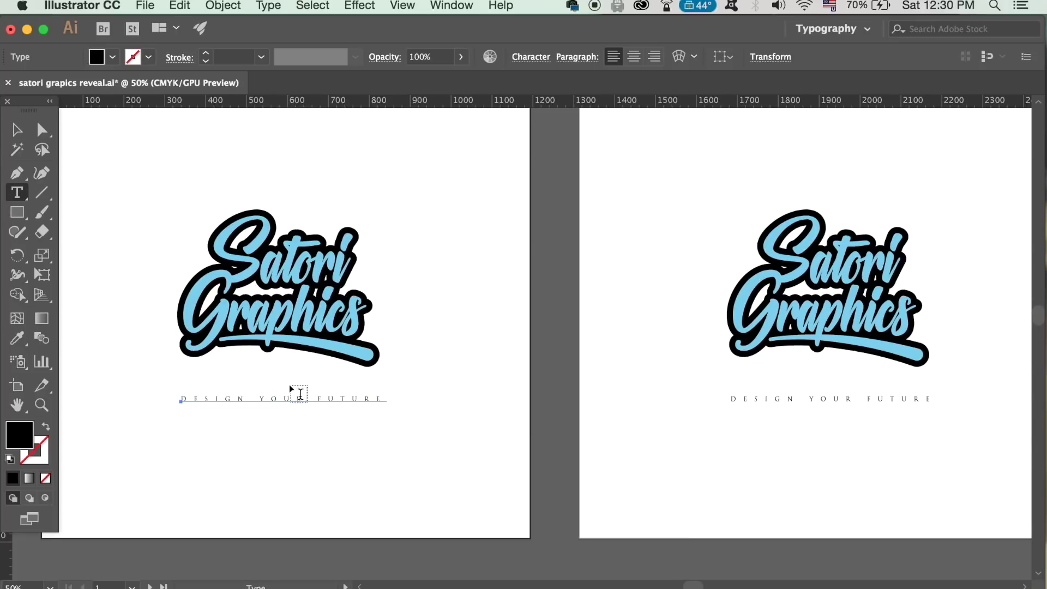
click(289, 397)
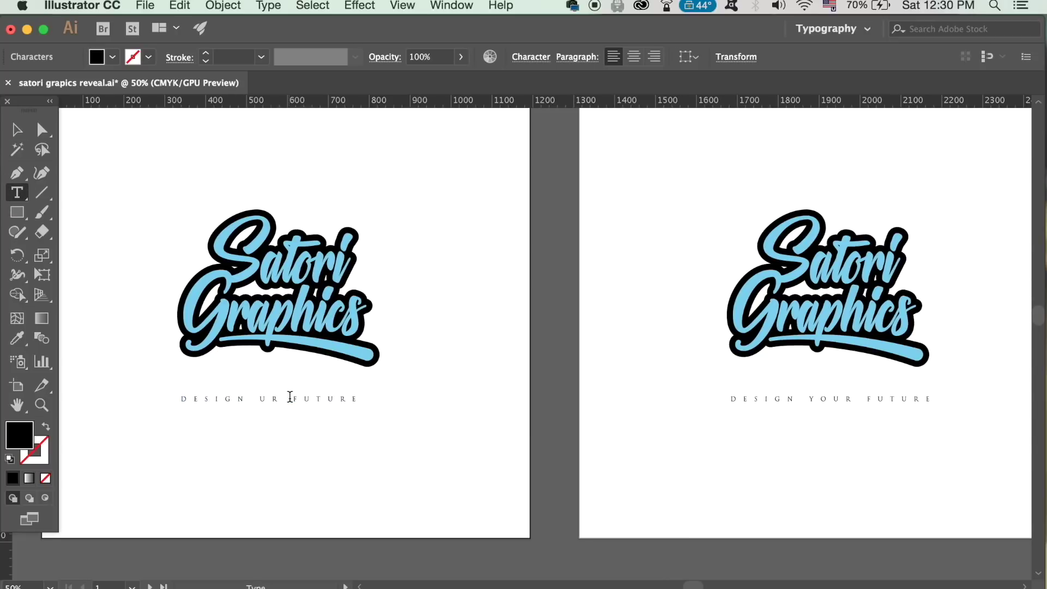
key(BackSpace)
click(18, 128)
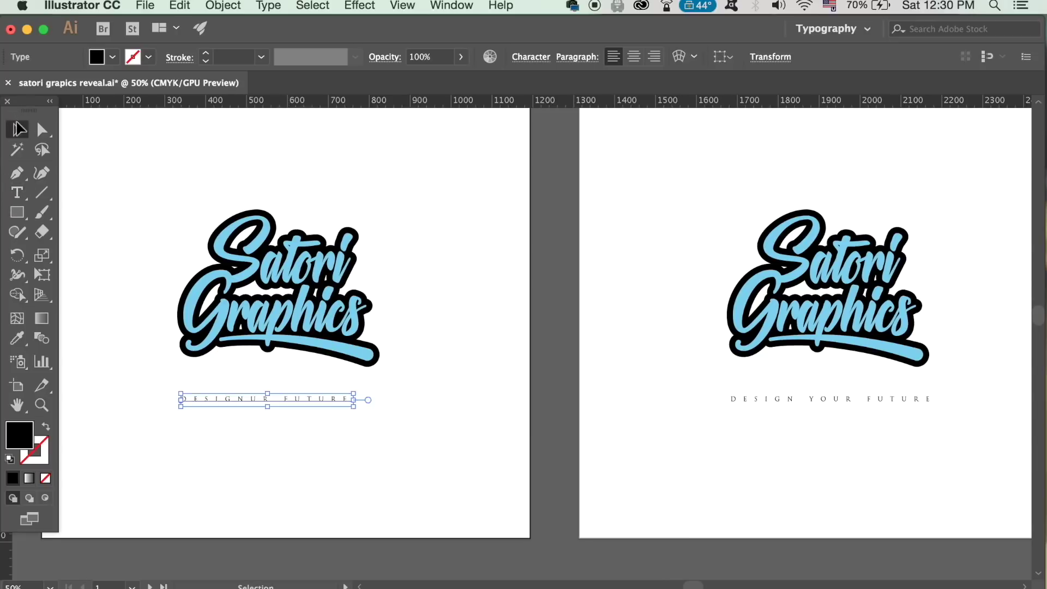
click(551, 321)
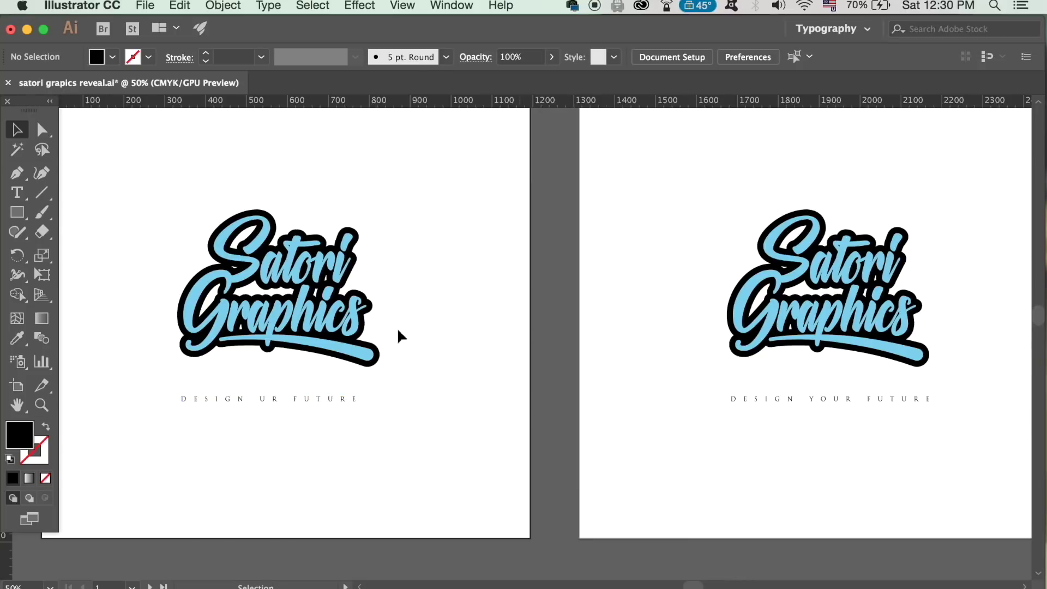
Set the first logo's outline weight to 31 pt, then select the second artboard's logo
click(341, 327)
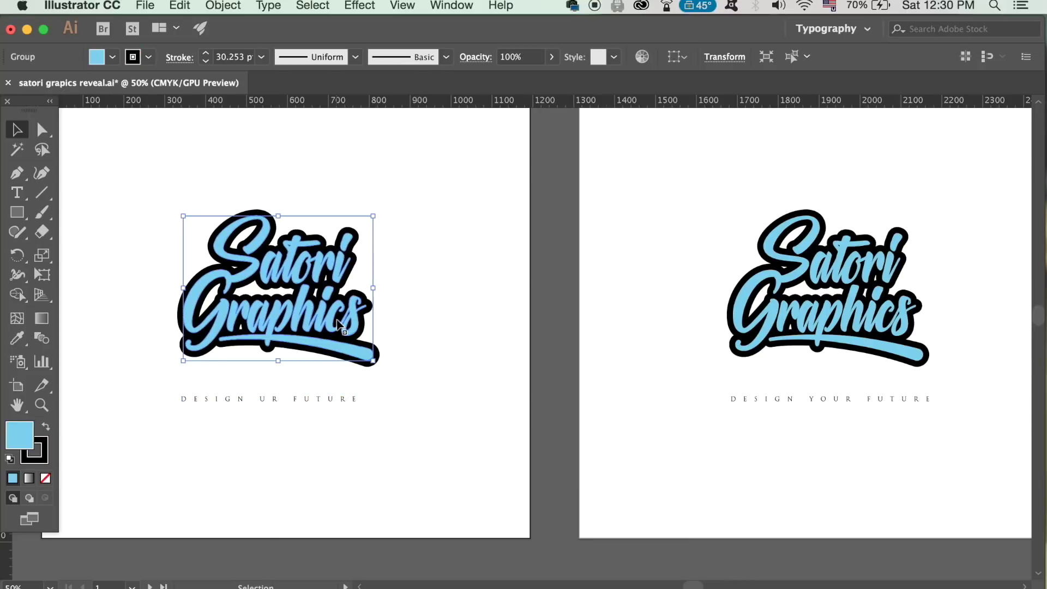
click(205, 53)
click(206, 53)
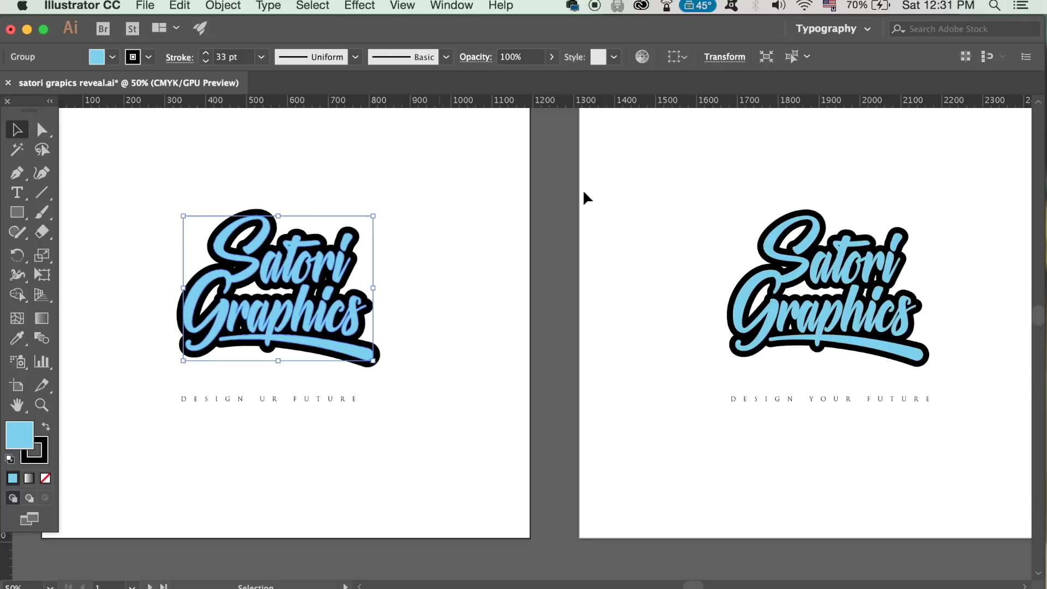
key(super+z)
key(super+z)
key(super+z)
click(689, 185)
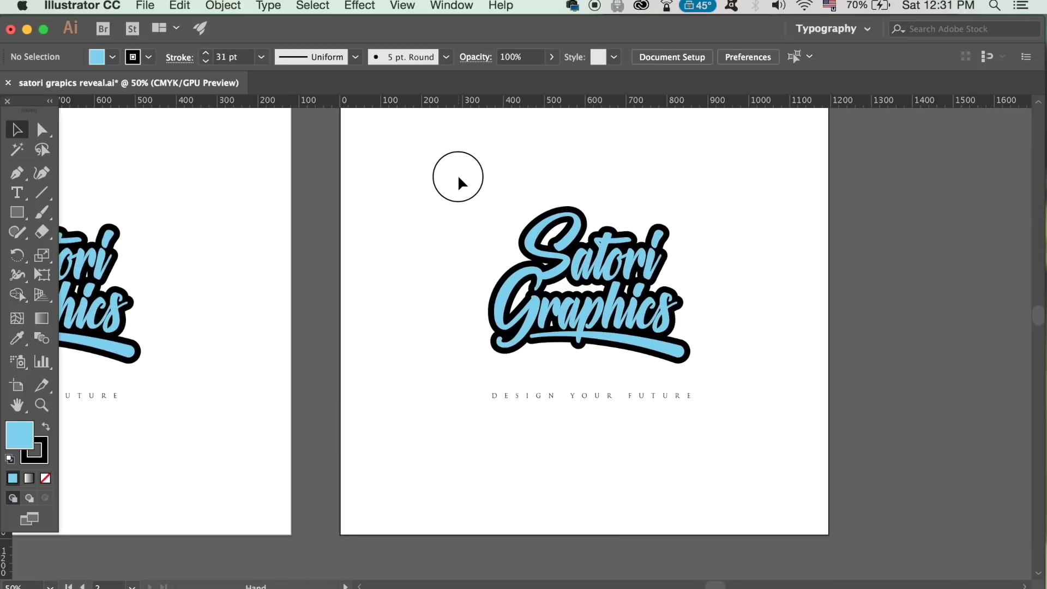
drag(698, 182, 599, 216)
drag(551, 191, 812, 352)
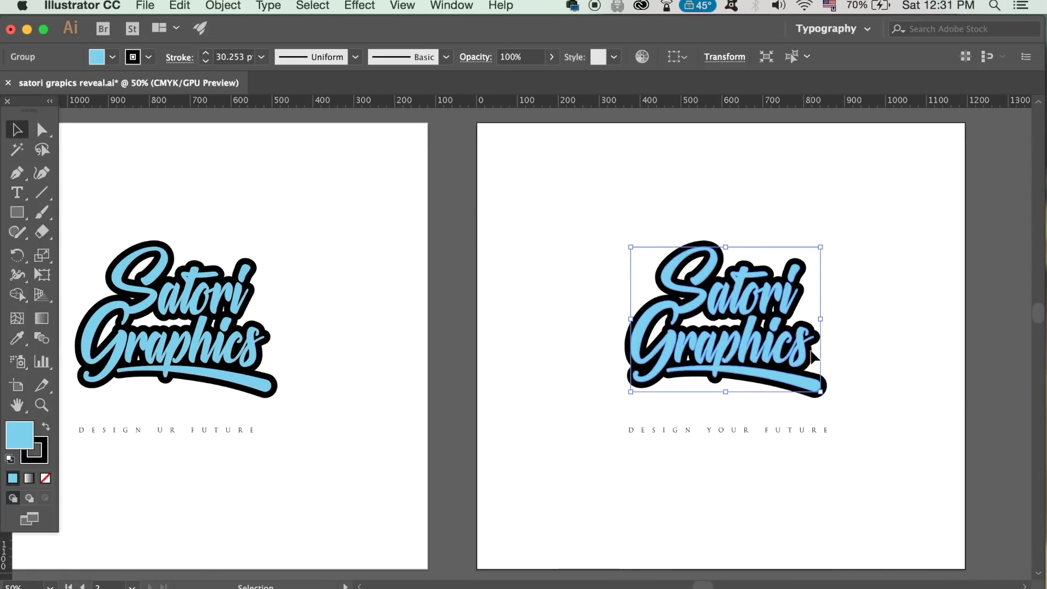
Expand the second logo's appearance, then its fill and stroke, into outlines
click(223, 5)
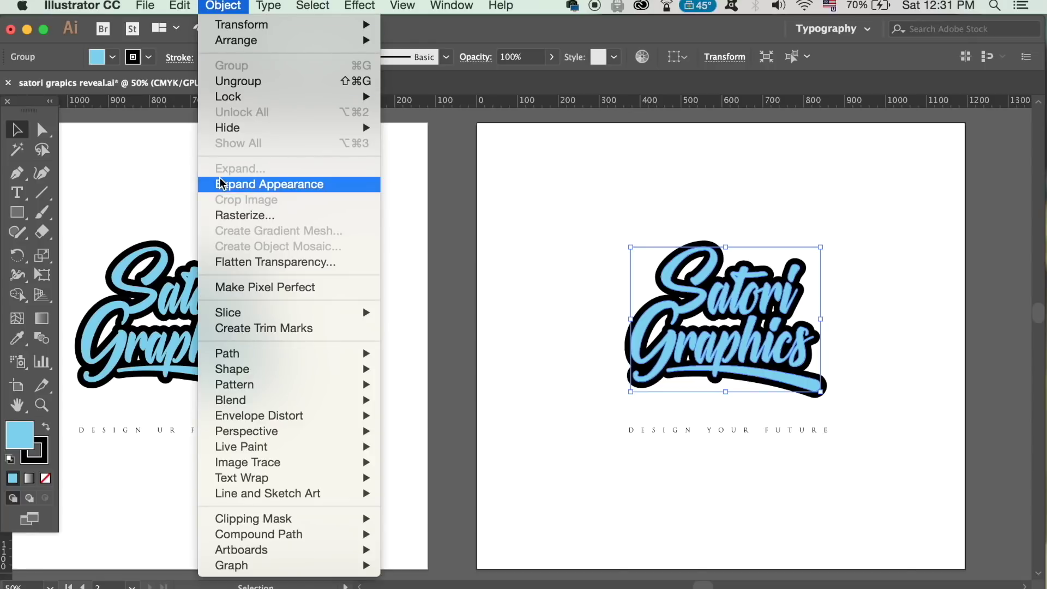
click(246, 185)
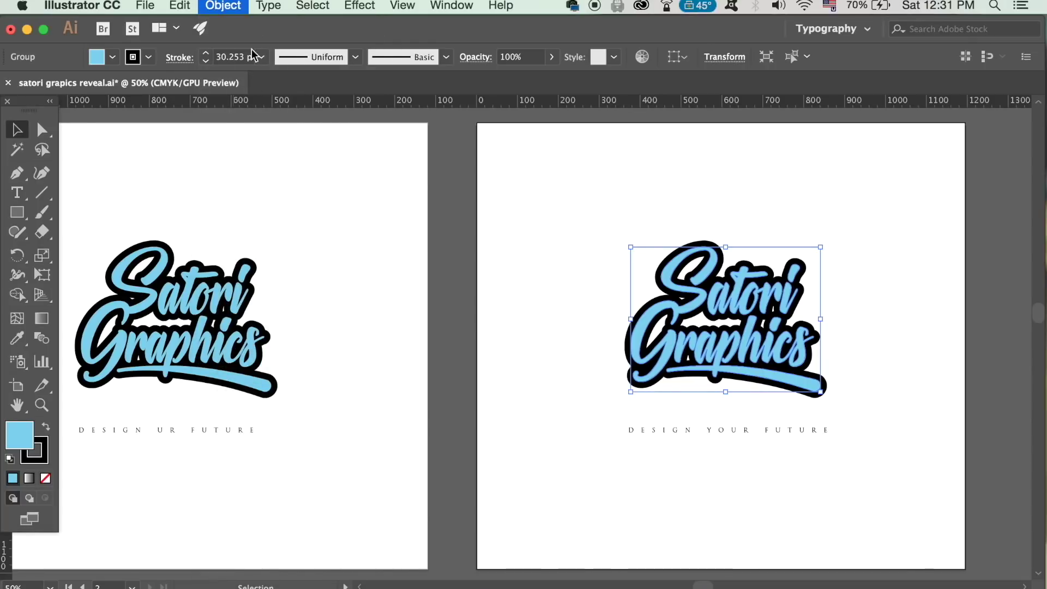
click(236, 4)
click(286, 165)
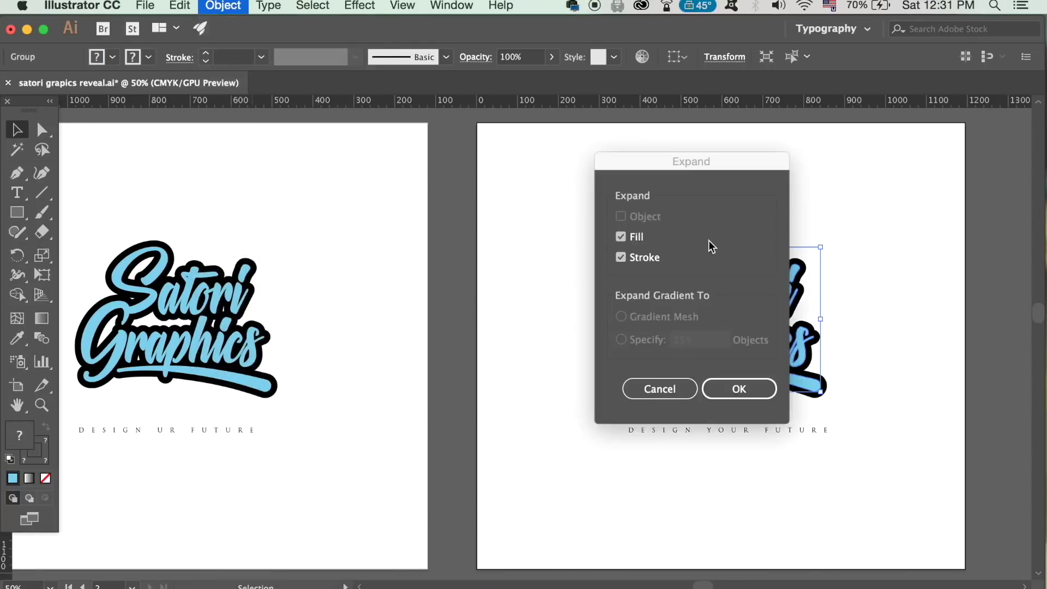
click(747, 388)
Merge the second logo's overlapping shapes with Pathfinder Merge
click(452, 5)
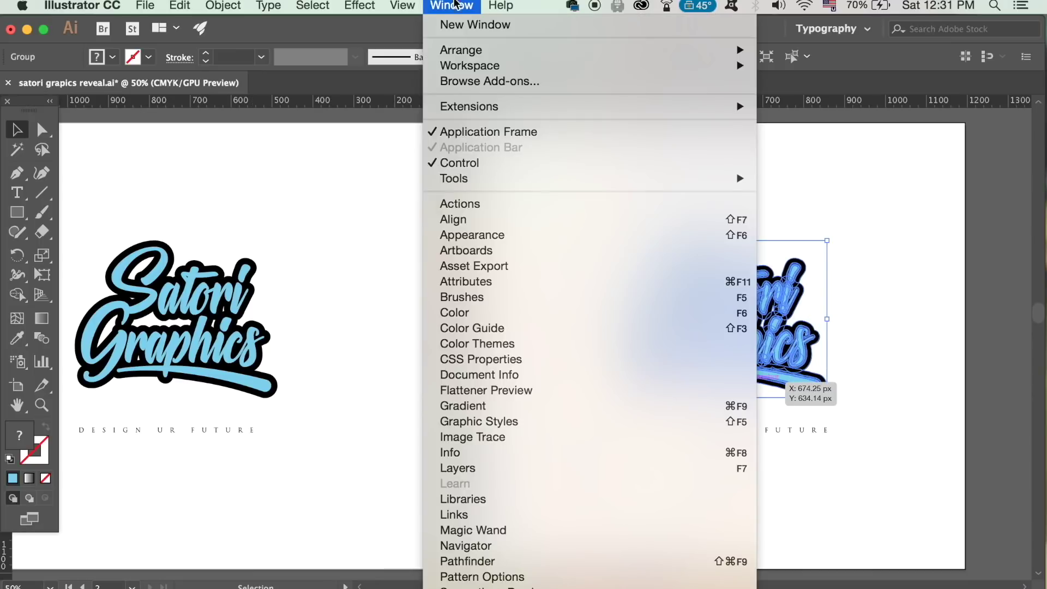
click(594, 473)
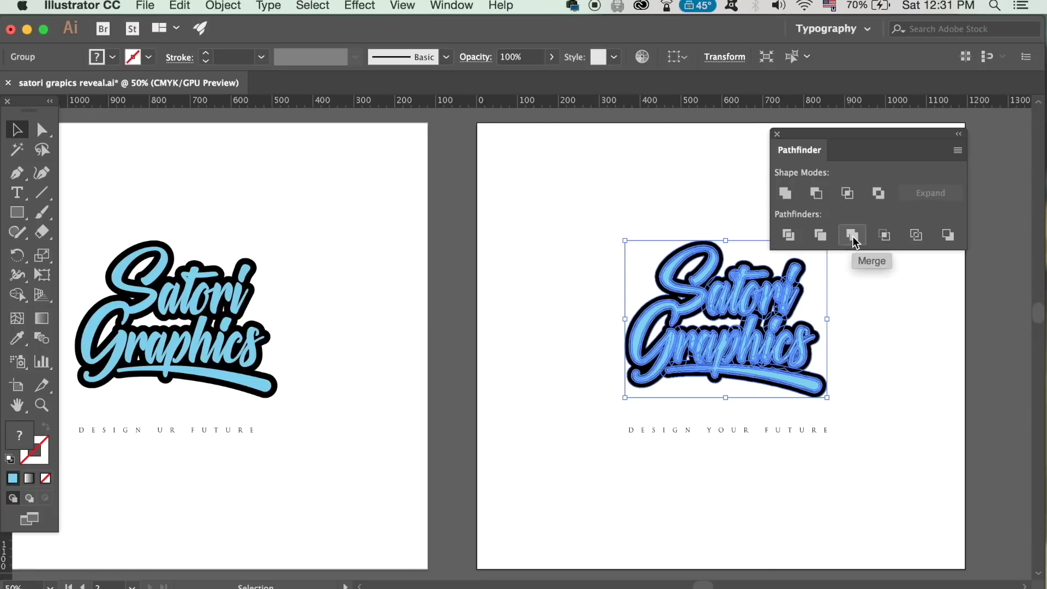
click(853, 236)
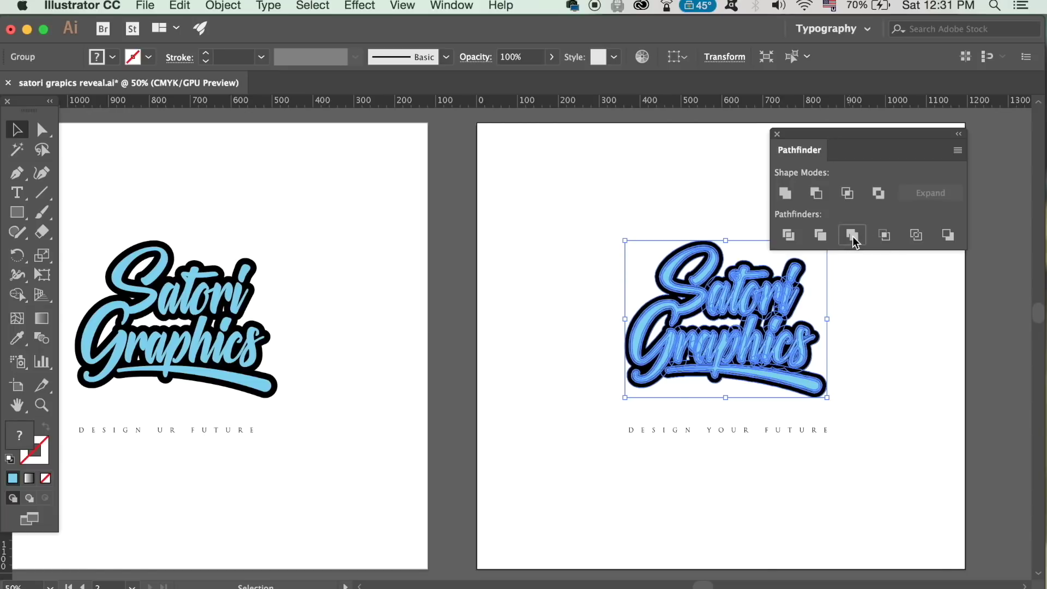
click(779, 134)
Convert the 'Design Your Future' tagline text into outlines
click(738, 429)
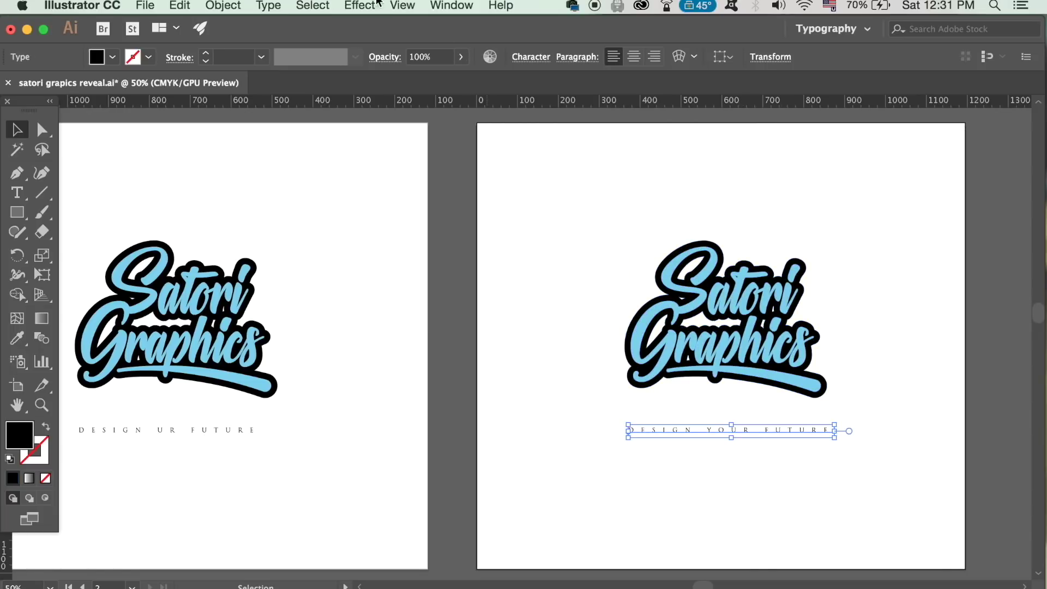
click(269, 5)
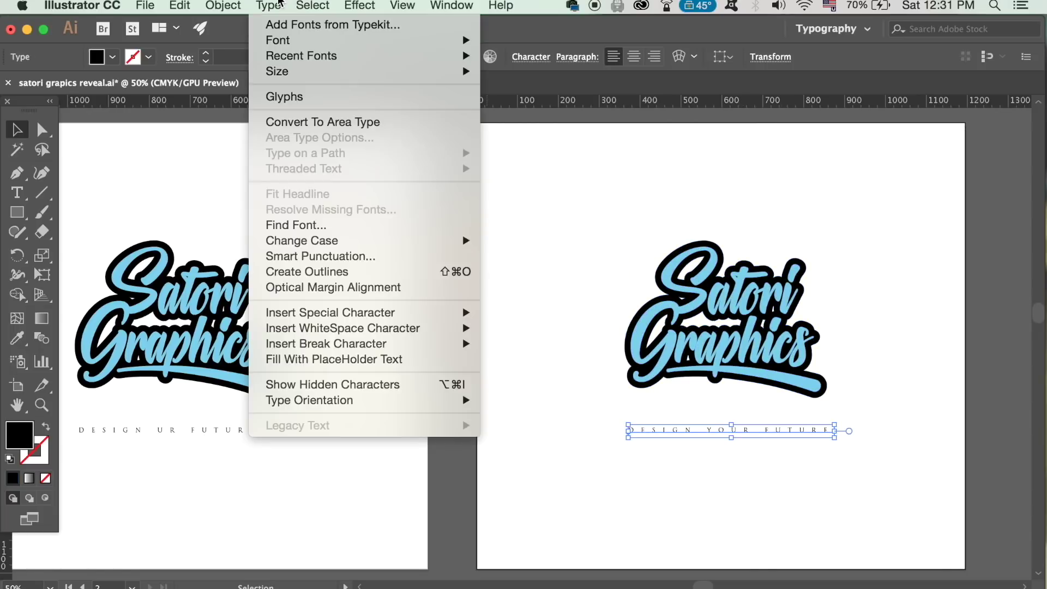
click(344, 271)
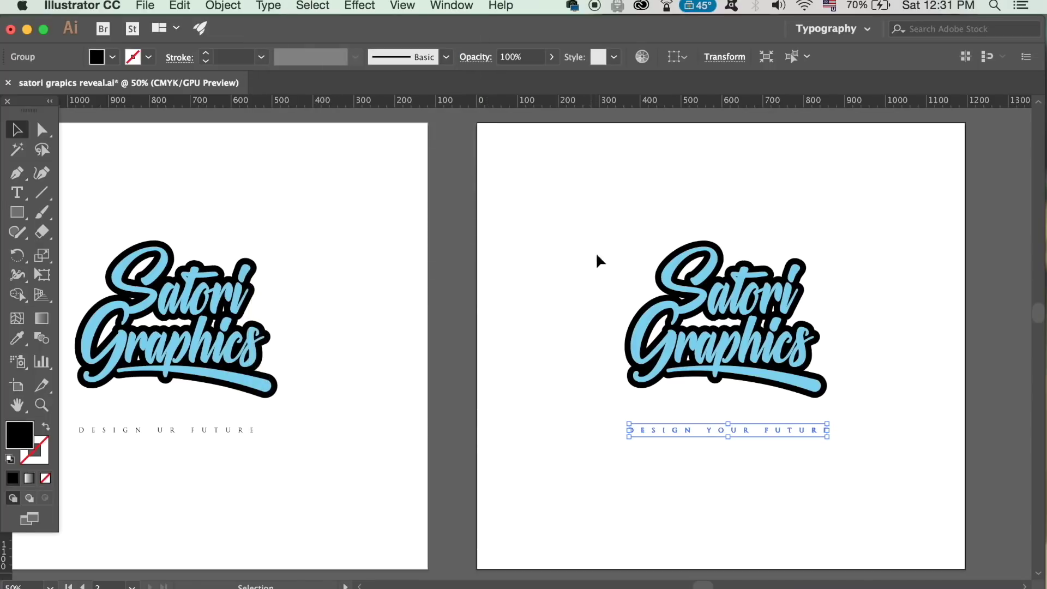
click(691, 477)
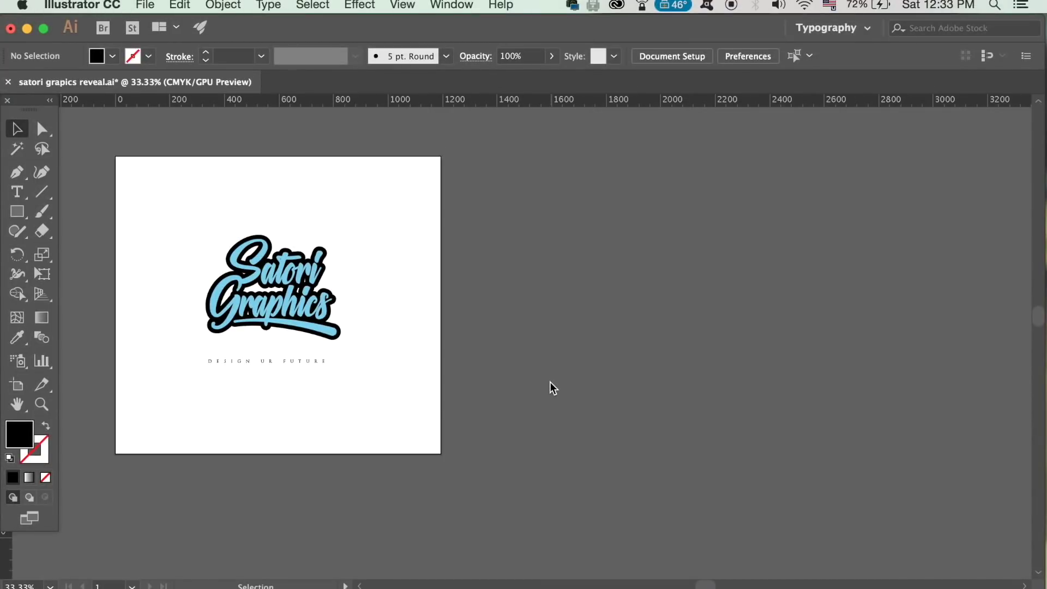
Duplicate the logo artboard to the right and name the copy 'Design 2'
click(18, 385)
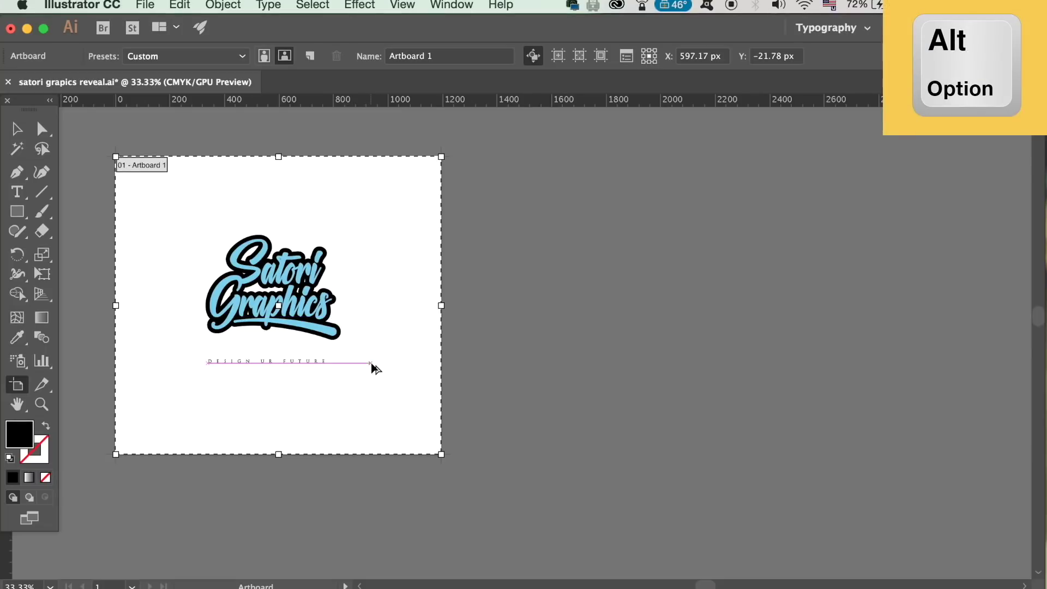
drag(374, 366, 725, 362)
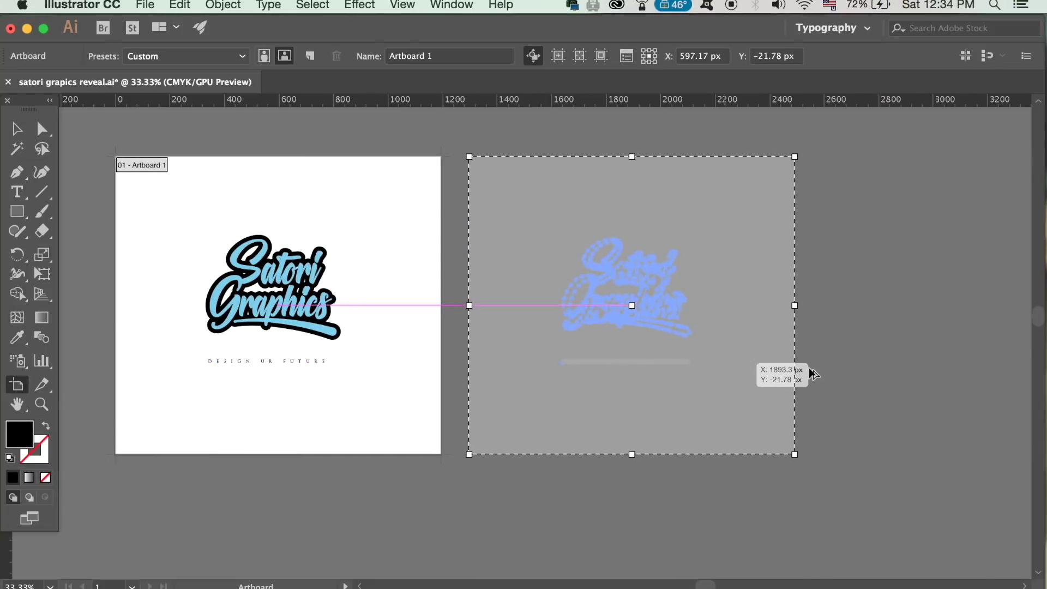
drag(725, 363, 811, 374)
mouse_move(729, 290)
mouse_down()
mouse_move(654, 288)
mouse_move(802, 297)
mouse_up()
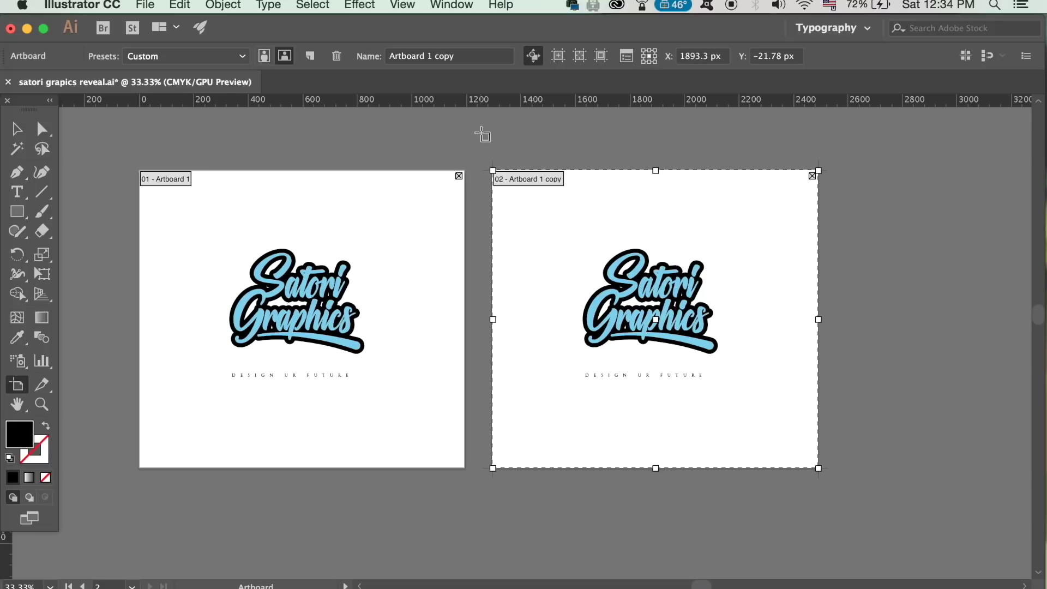
click(464, 56)
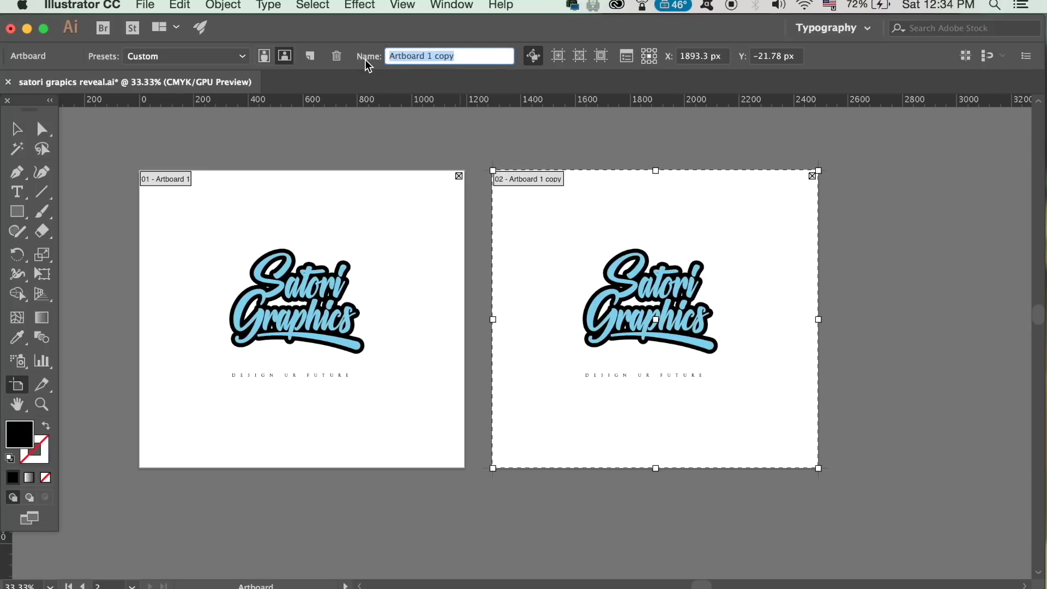
text(Design 2)
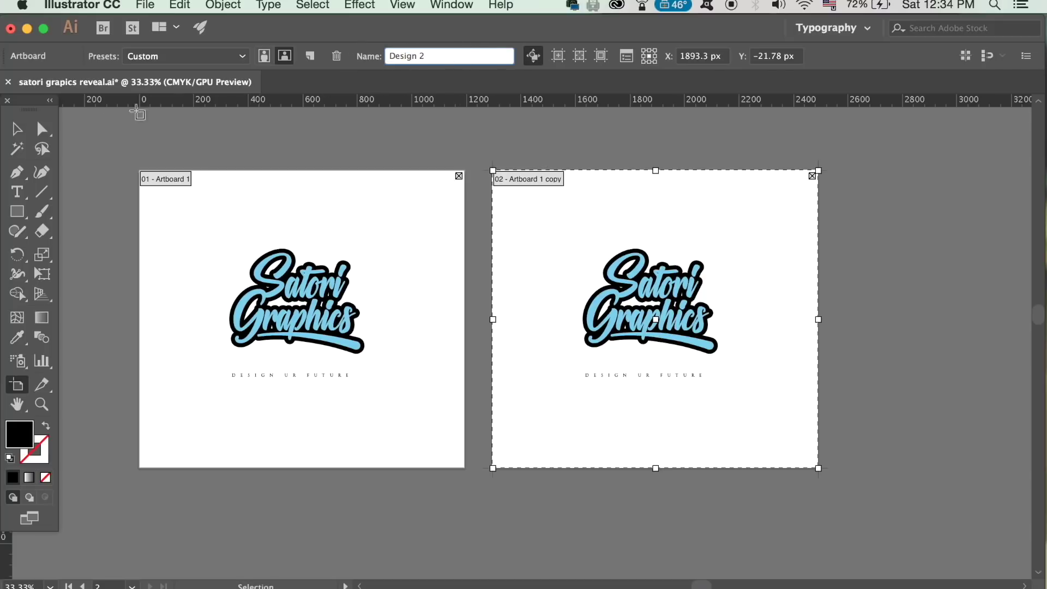
key(Return)
key(Escape)
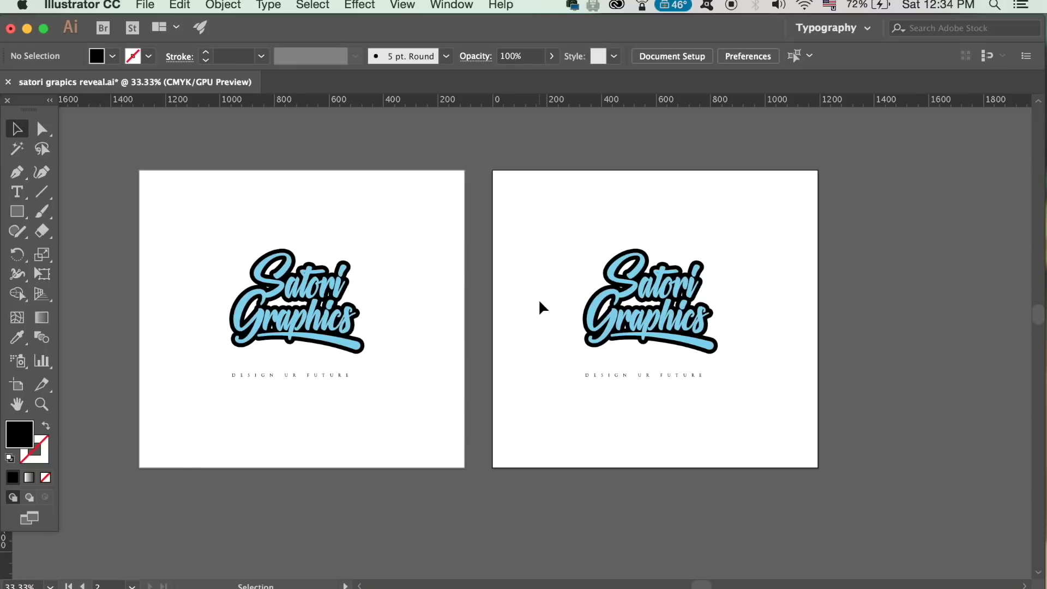
Move Artboard 1 up and left, then undo the move
click(18, 385)
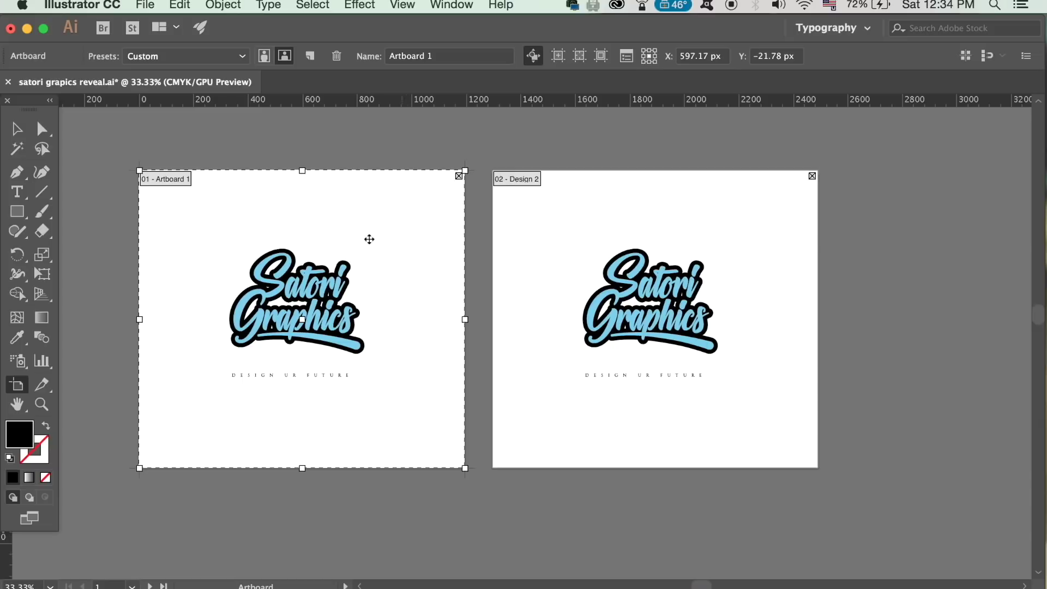
drag(402, 243, 427, 260)
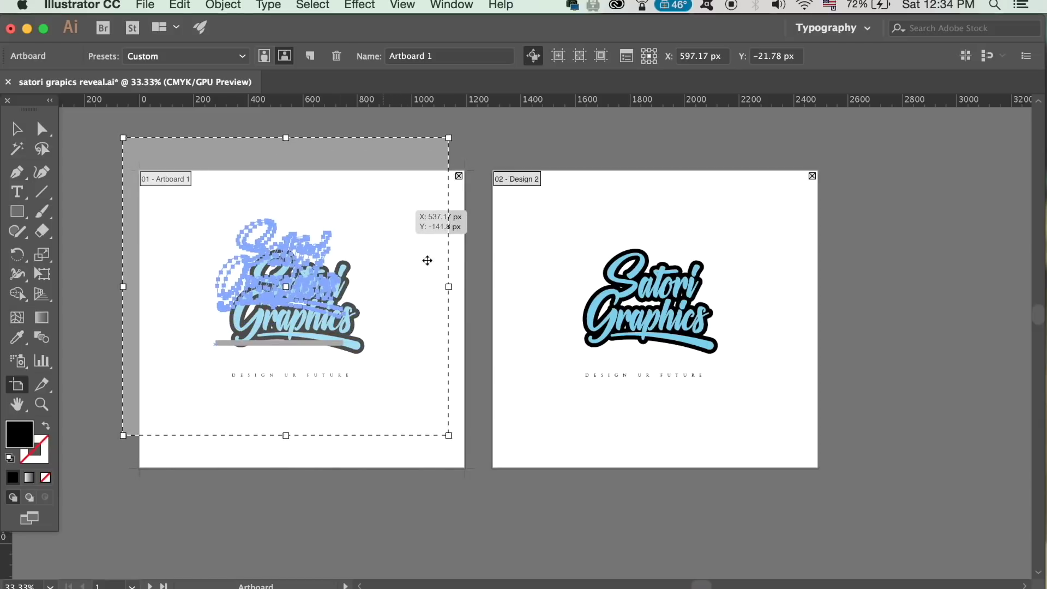
key(ctrl+z)
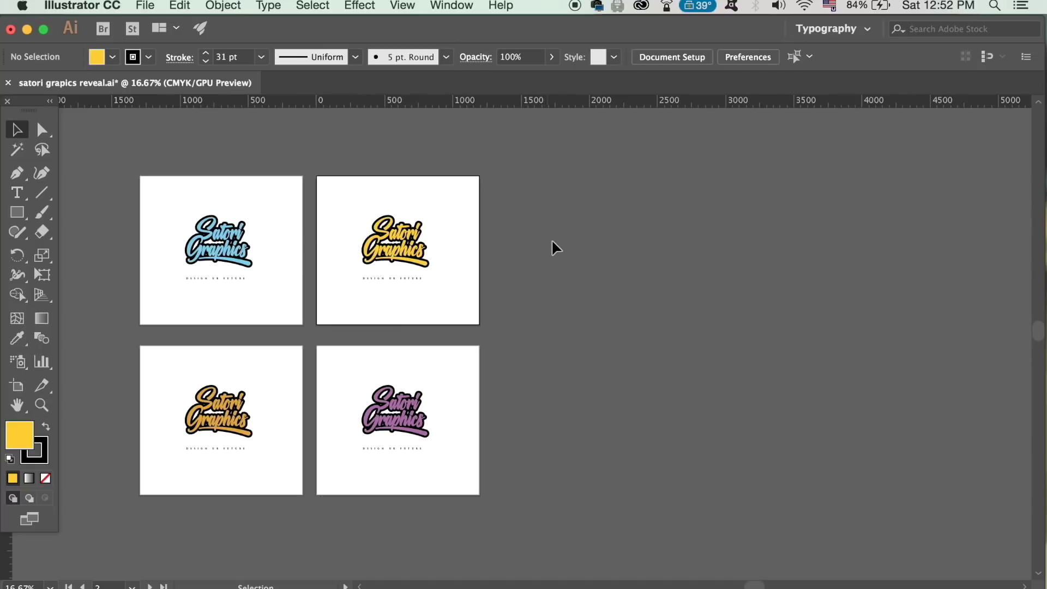
Open the Asset Export panel and set its format to PNG 8
click(470, 5)
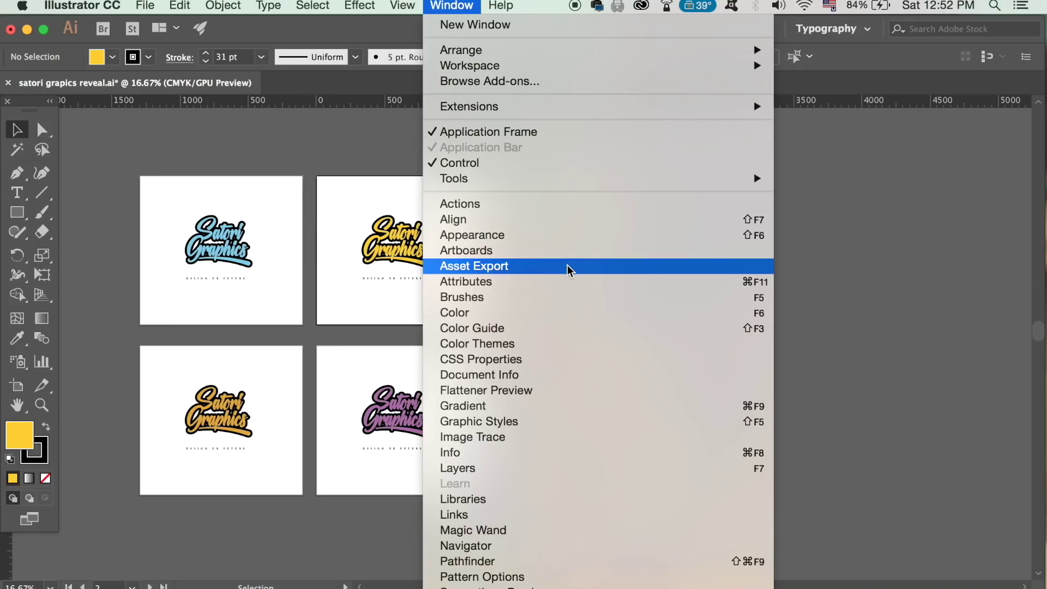
click(568, 267)
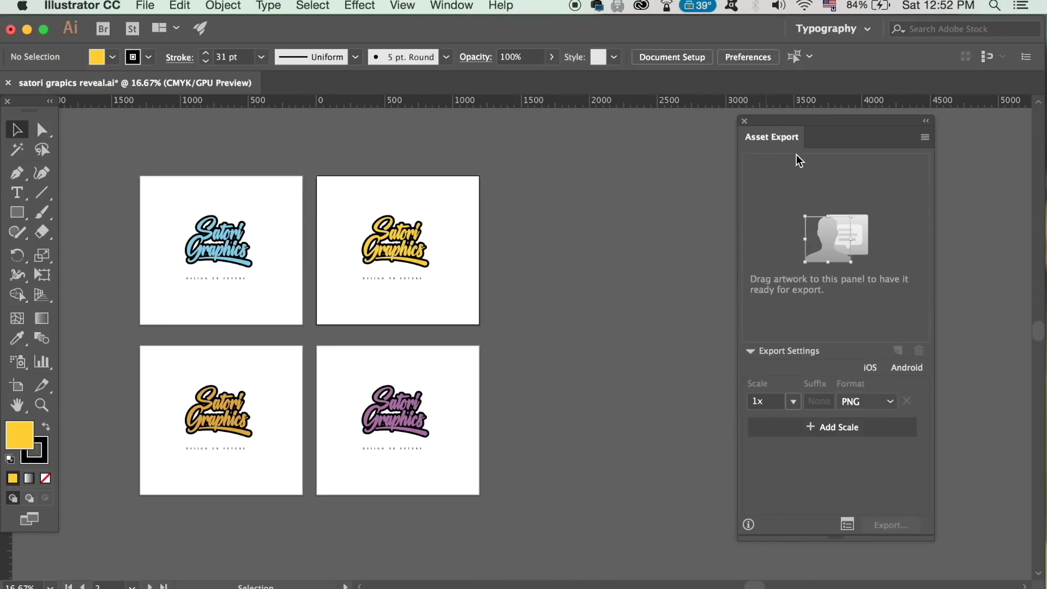
drag(816, 128, 776, 125)
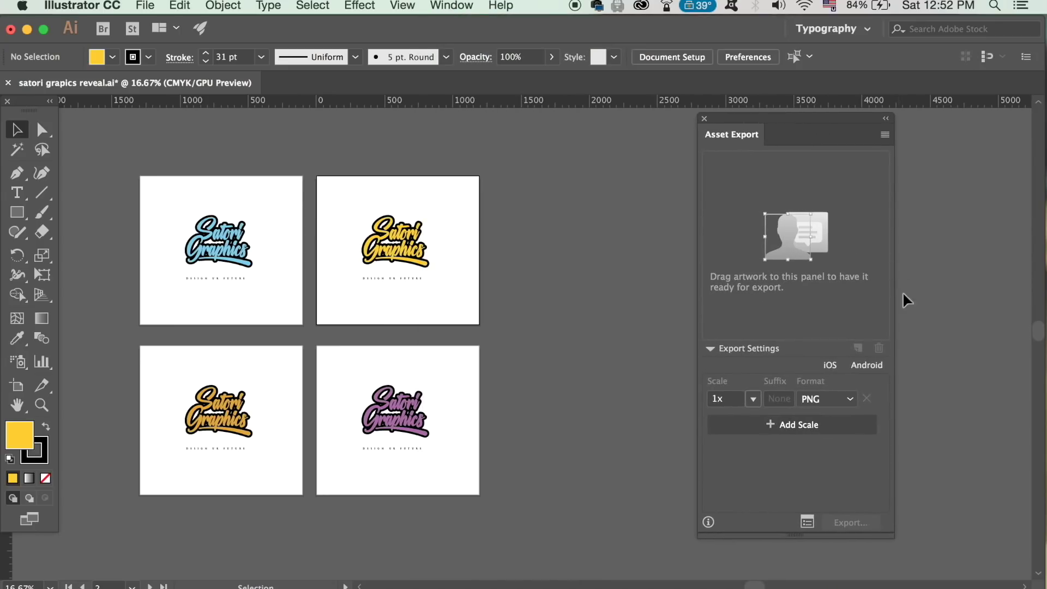
click(850, 400)
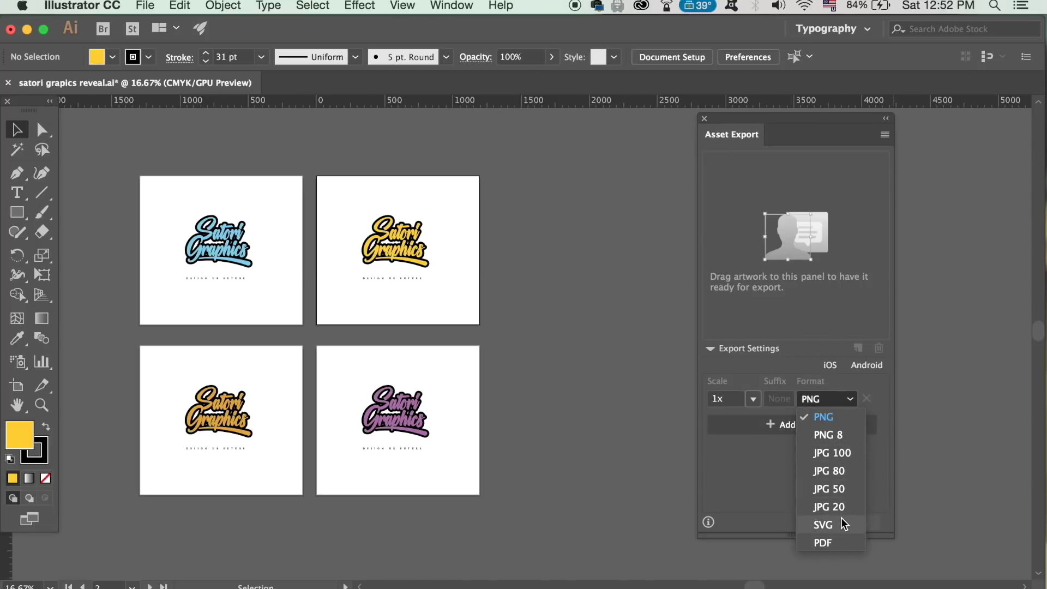
click(857, 437)
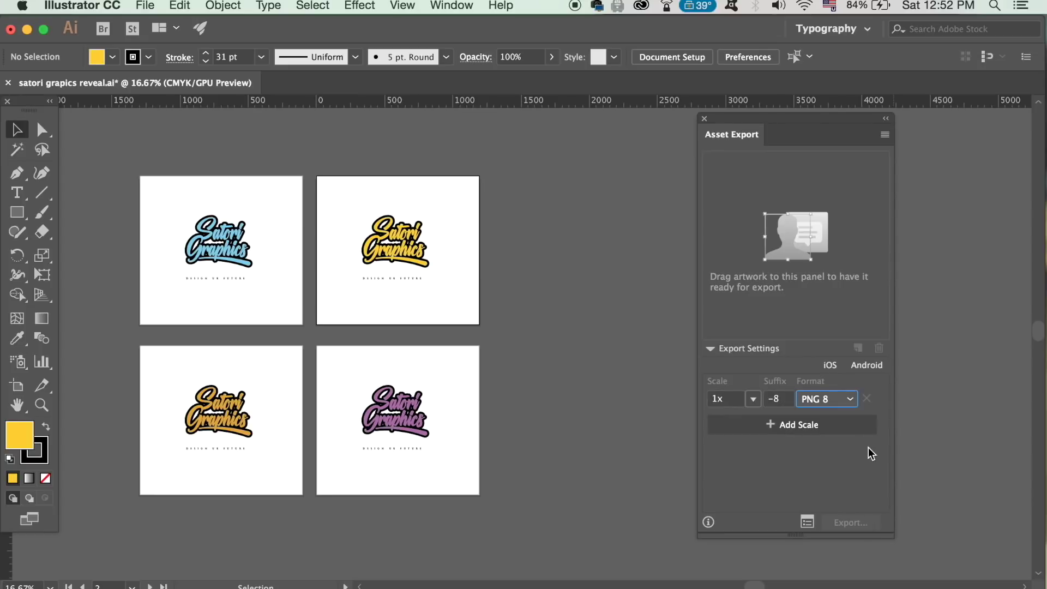
Add and remove a 2x scale row, leaving a single 1x PNG 8 output
click(809, 431)
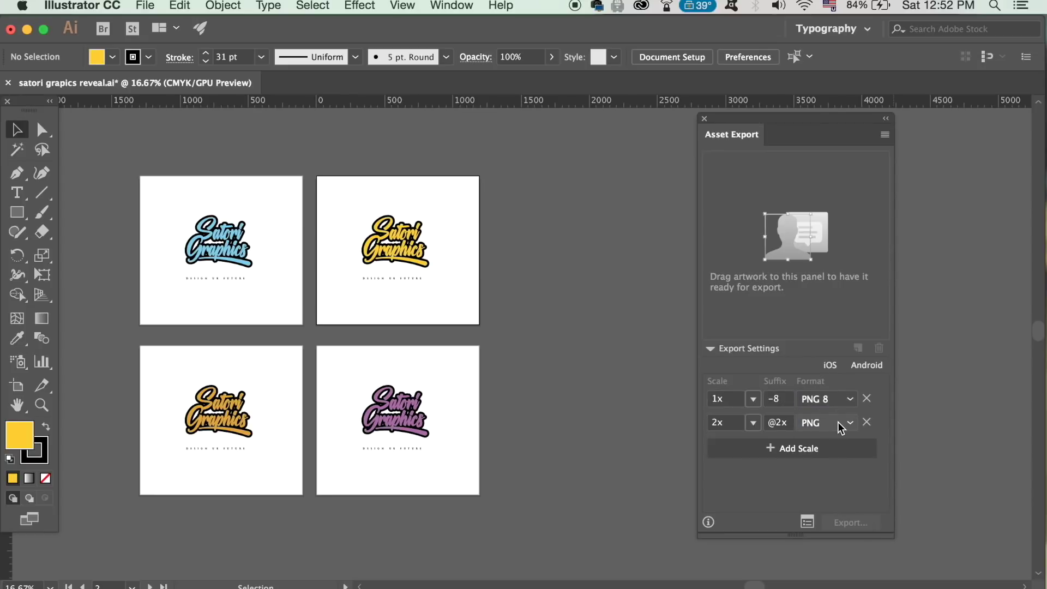
click(866, 422)
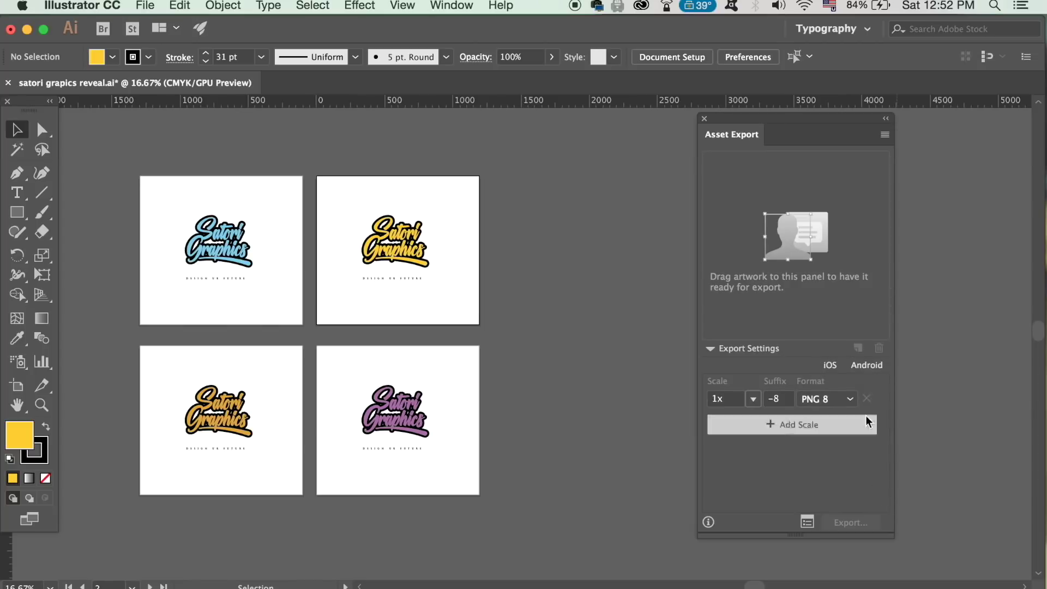
click(885, 135)
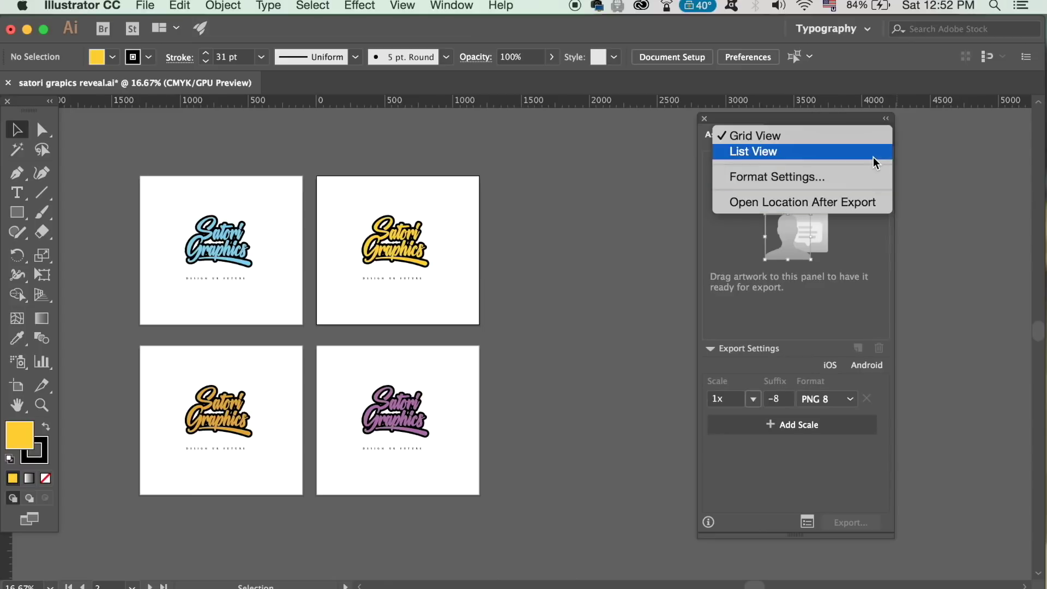
click(851, 269)
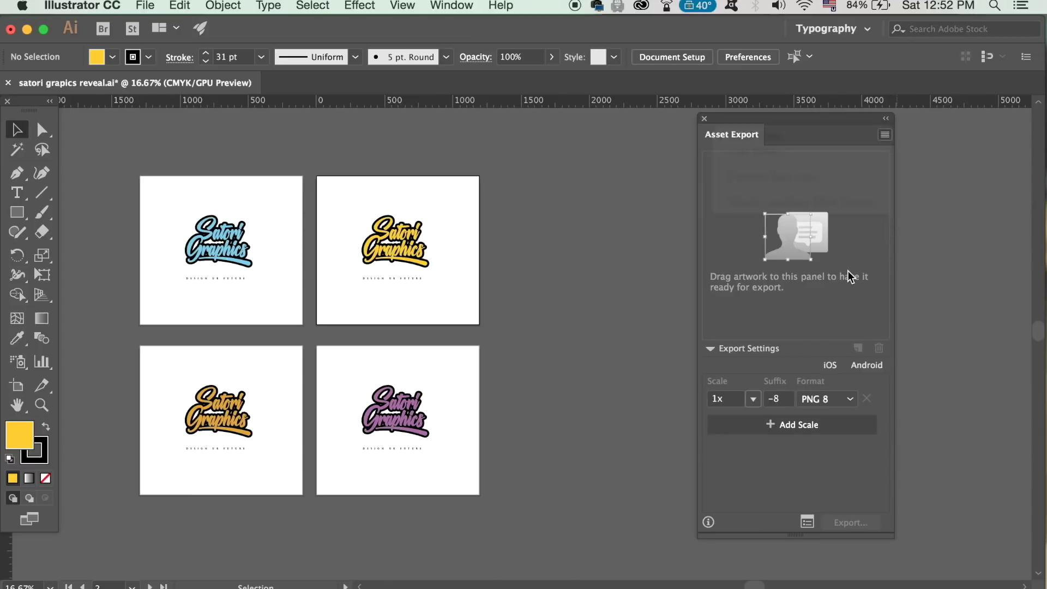
click(251, 279)
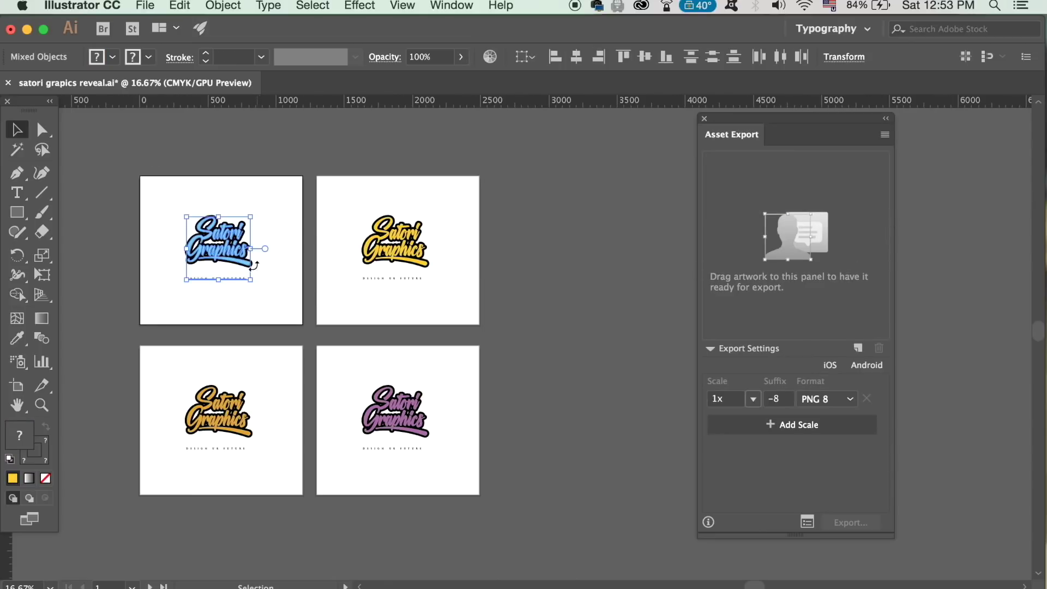
Add the blue, yellow, orange and purple logos as export assets
click(224, 254)
drag(224, 254, 774, 214)
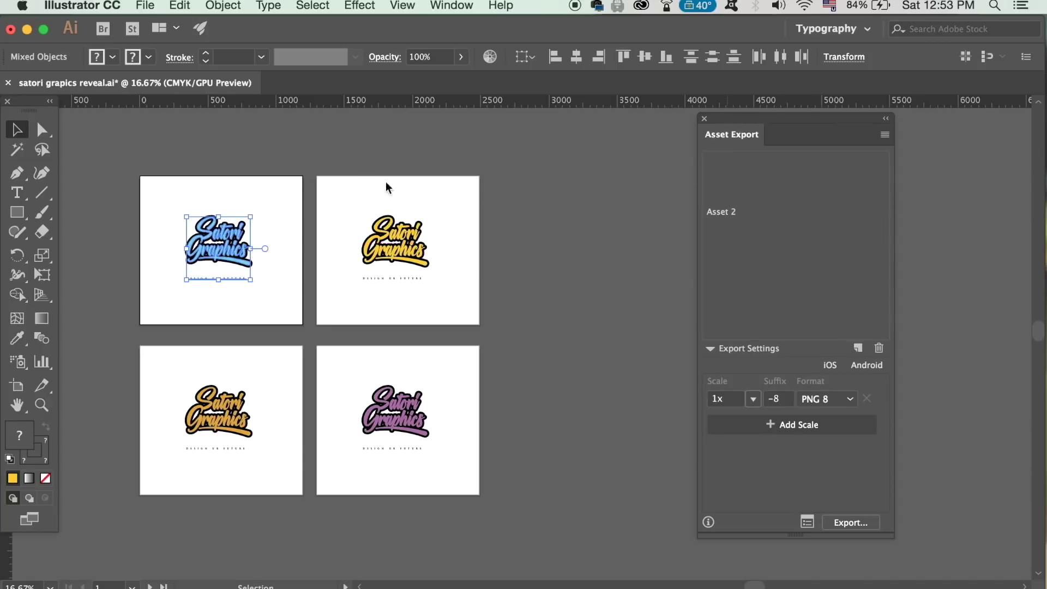
drag(418, 278, 818, 260)
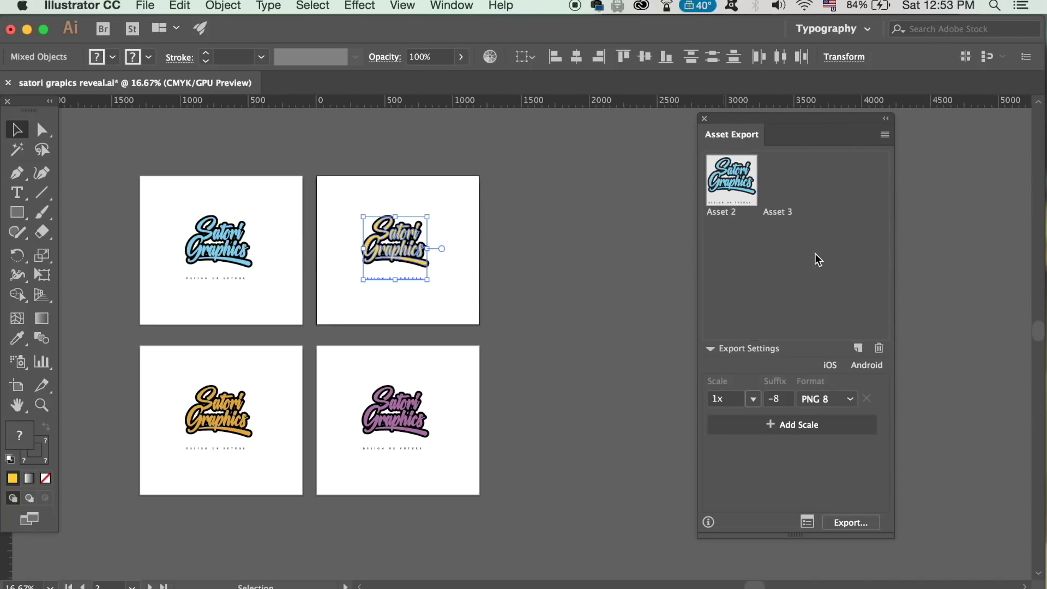
drag(180, 376, 818, 186)
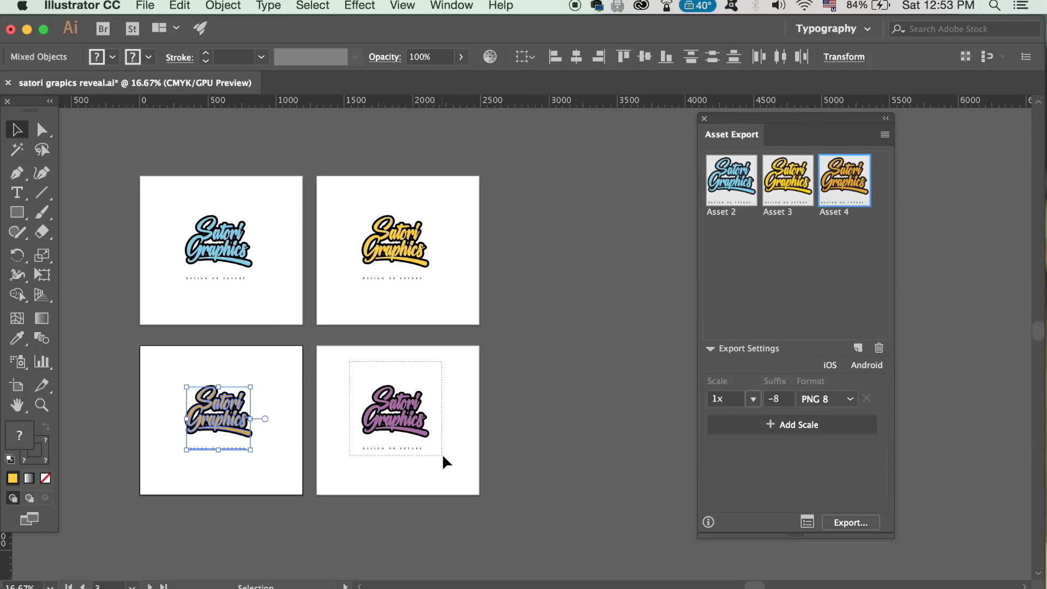
drag(443, 459, 760, 325)
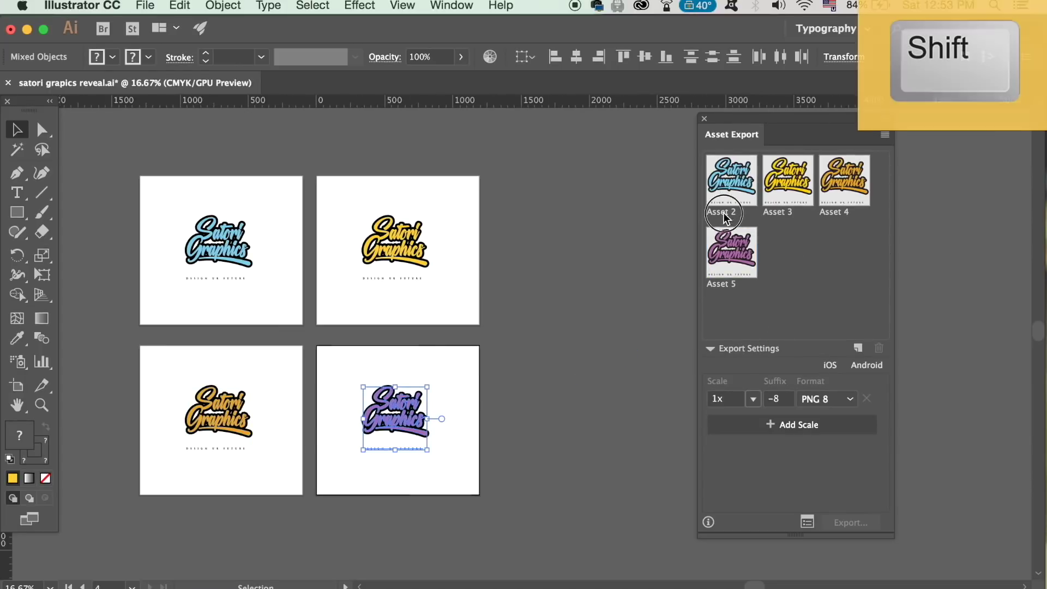
Export all four logo assets as PNG 8 to Creative Cloud Files
shift+click(725, 217)
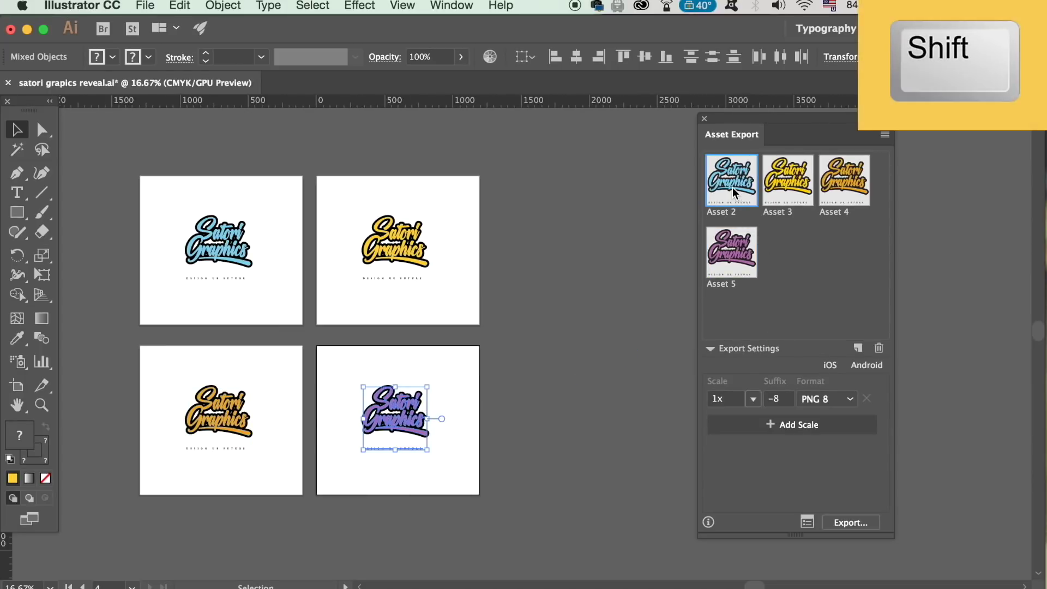
shift+click(799, 199)
shift+click(838, 190)
shift+click(756, 241)
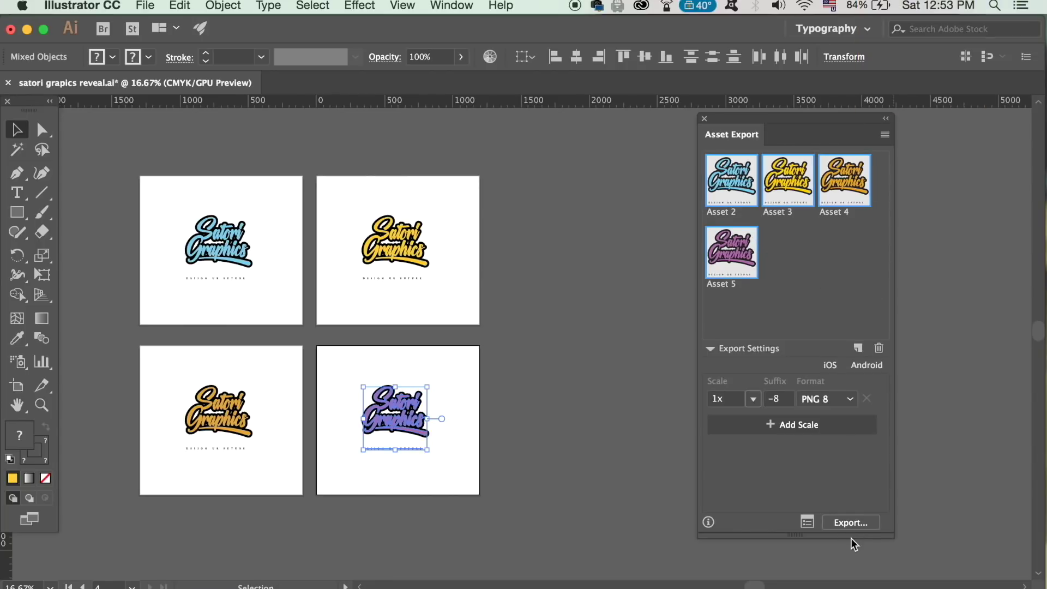
click(852, 524)
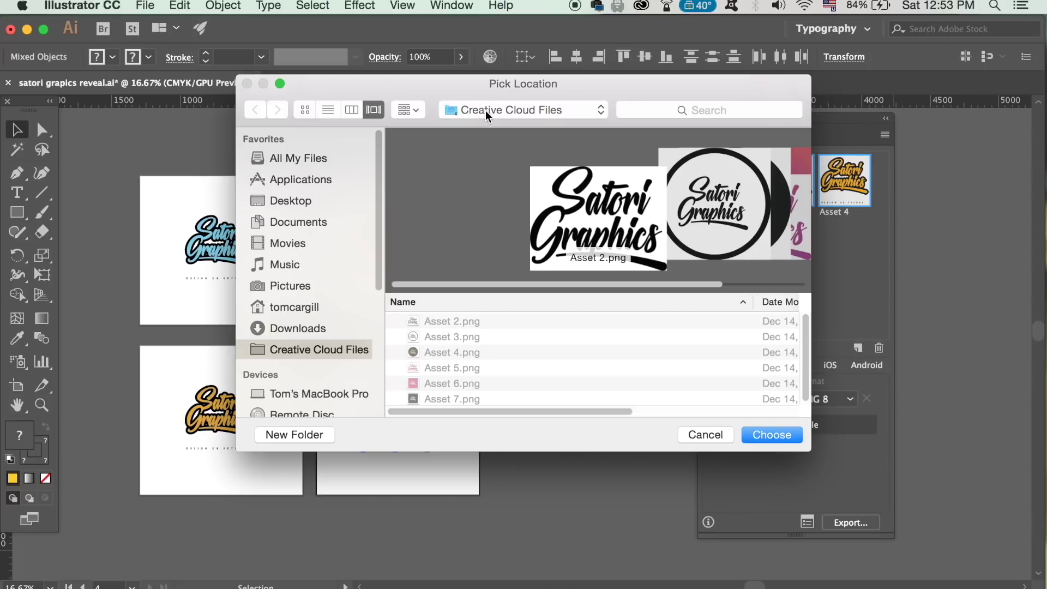
click(752, 435)
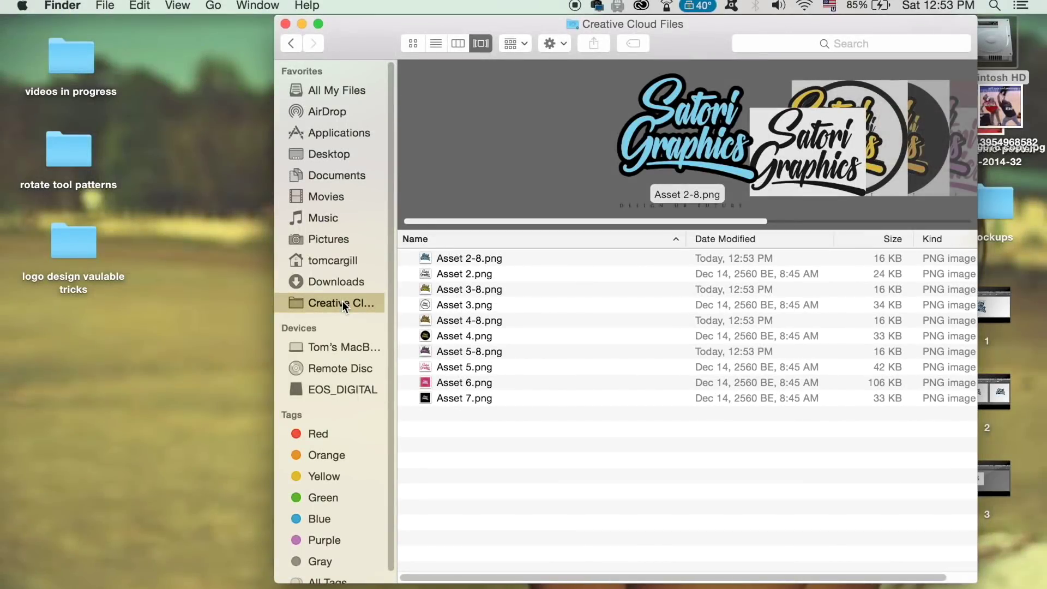
Preview Asset 2-8.png and step through the neighbouring exported -8 PNG files
click(470, 258)
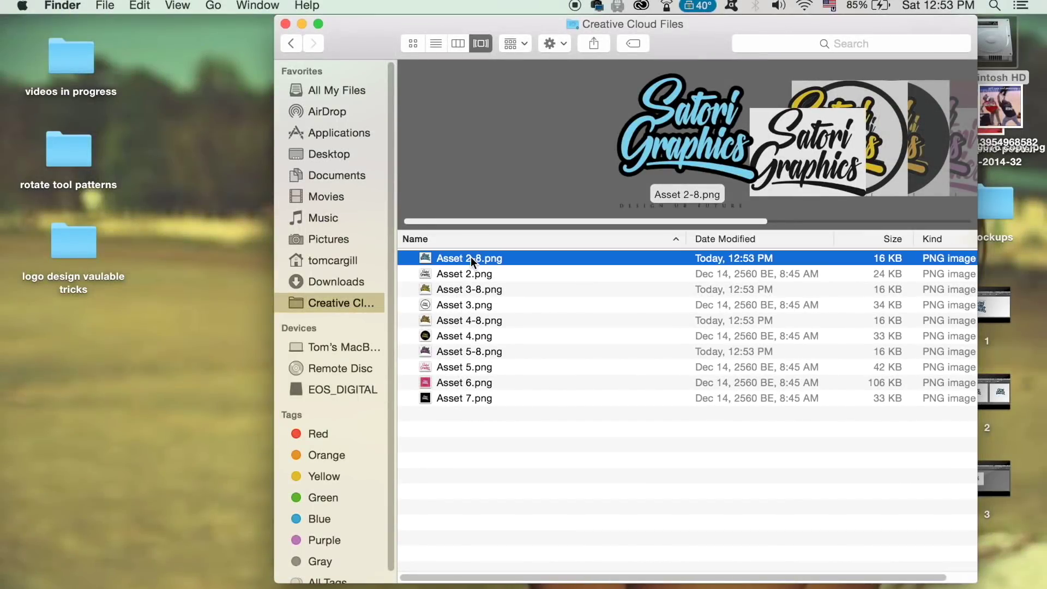
key(Down)
key(Down)
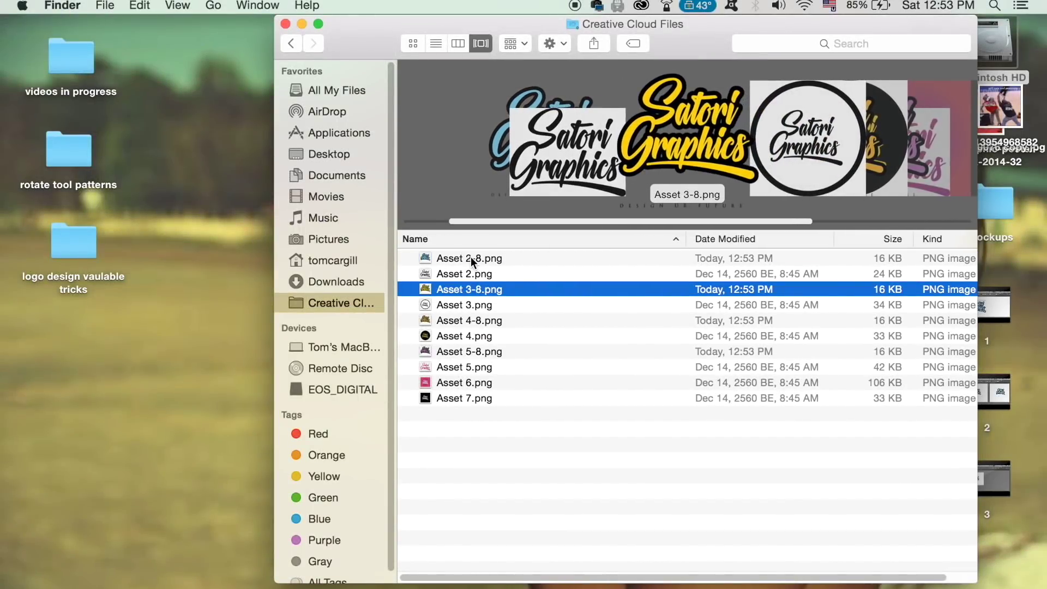
key(Down)
key(Down)
key(Down)
key(Down)
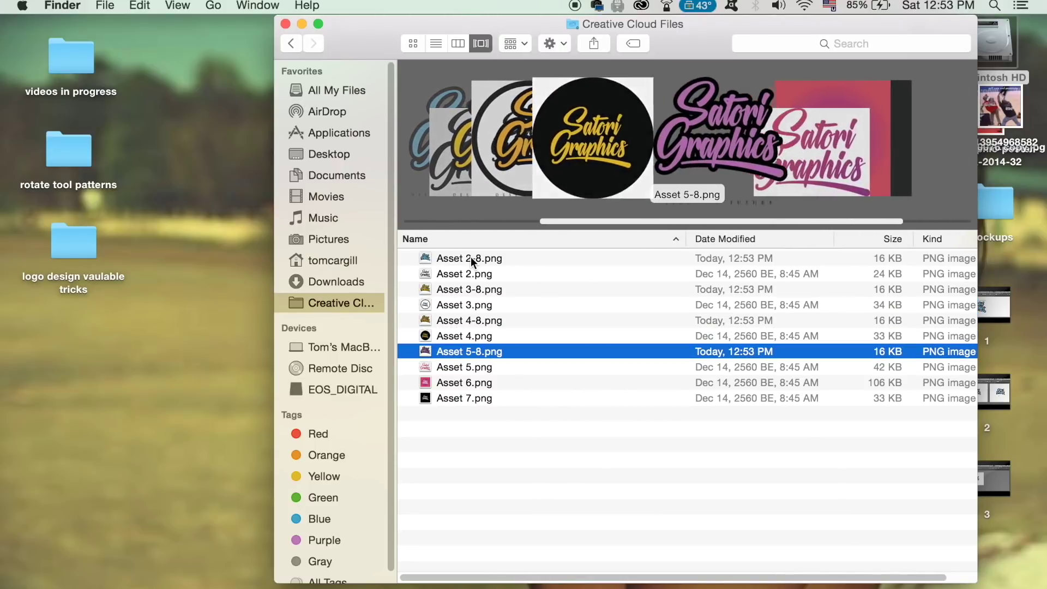
key(Up)
key(Up)
key(Up)
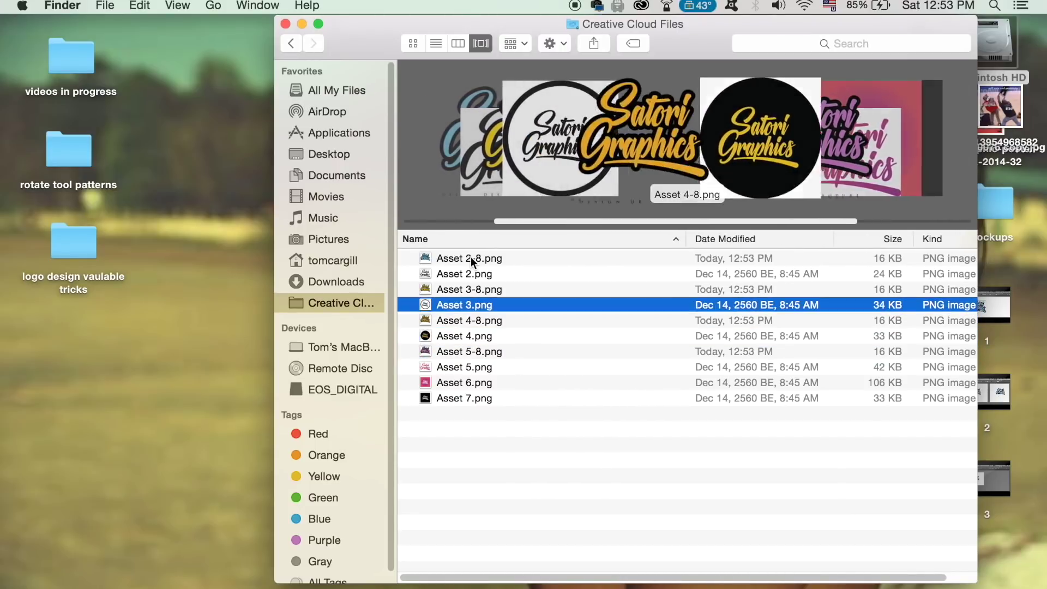
click(470, 257)
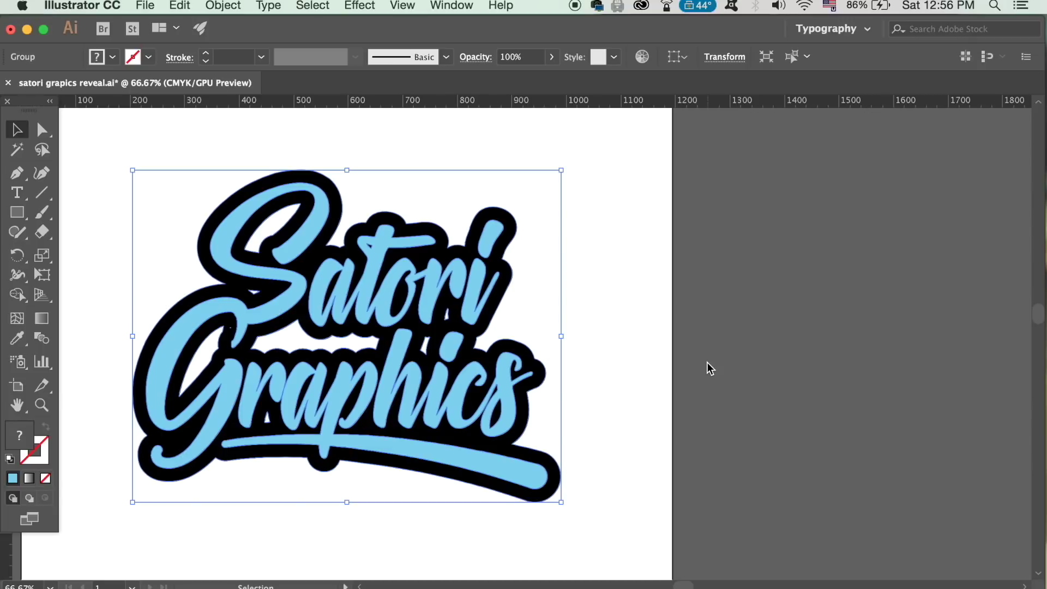
Inspect the lettering's anchor points, then open Simplify for the logo and clear the curve precision
key(ctrl+shift+b)
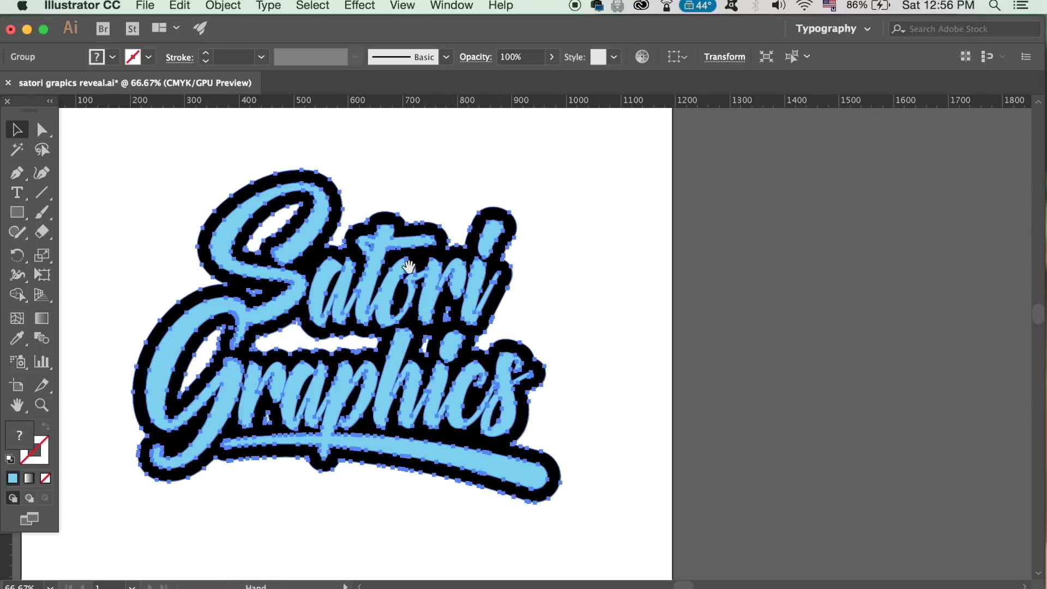
key(v)
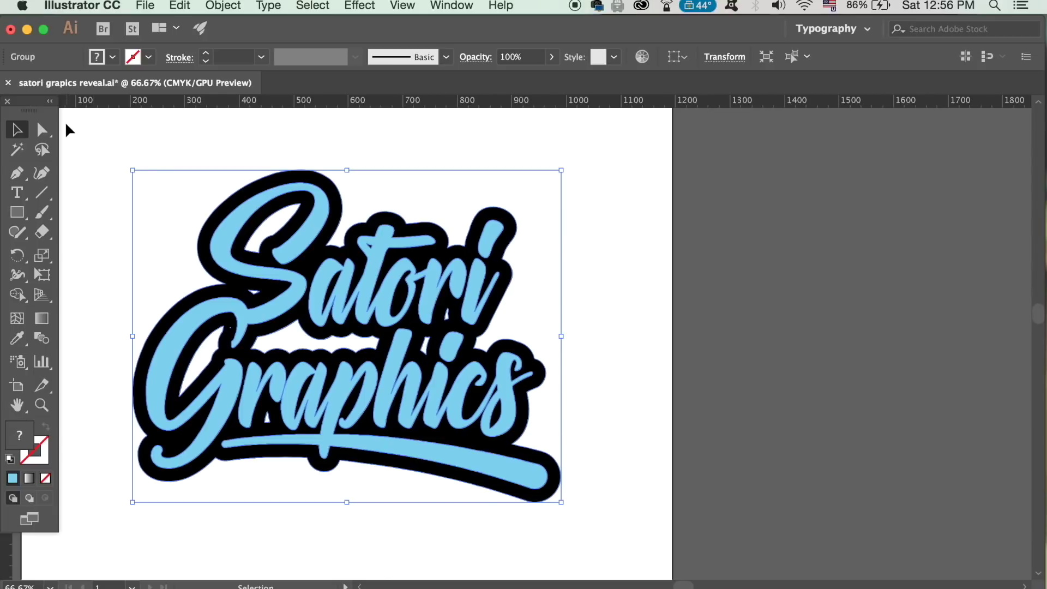
key(space)
click(240, 5)
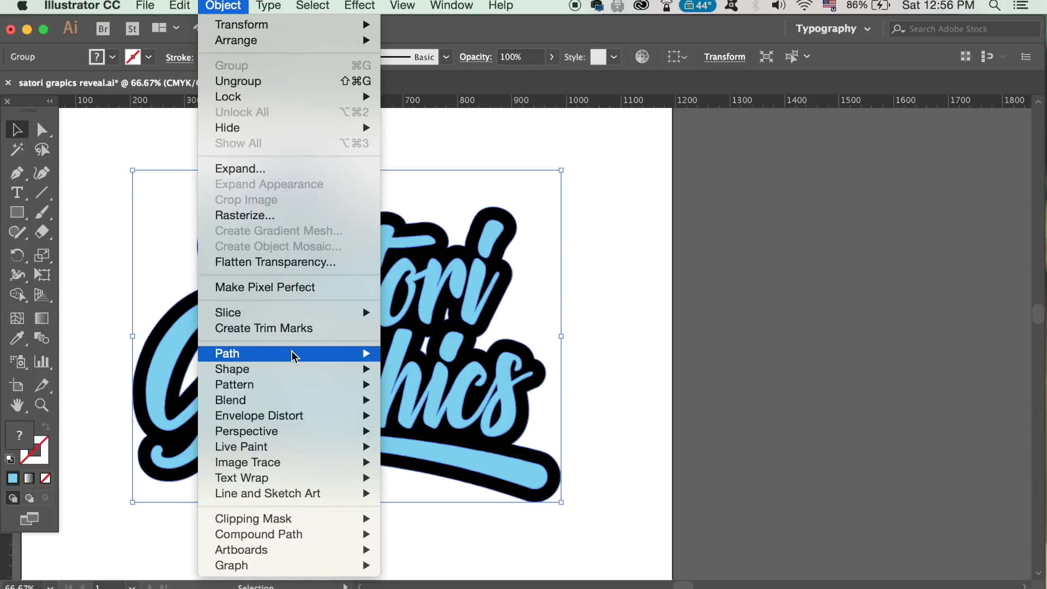
mouse_move(327, 73)
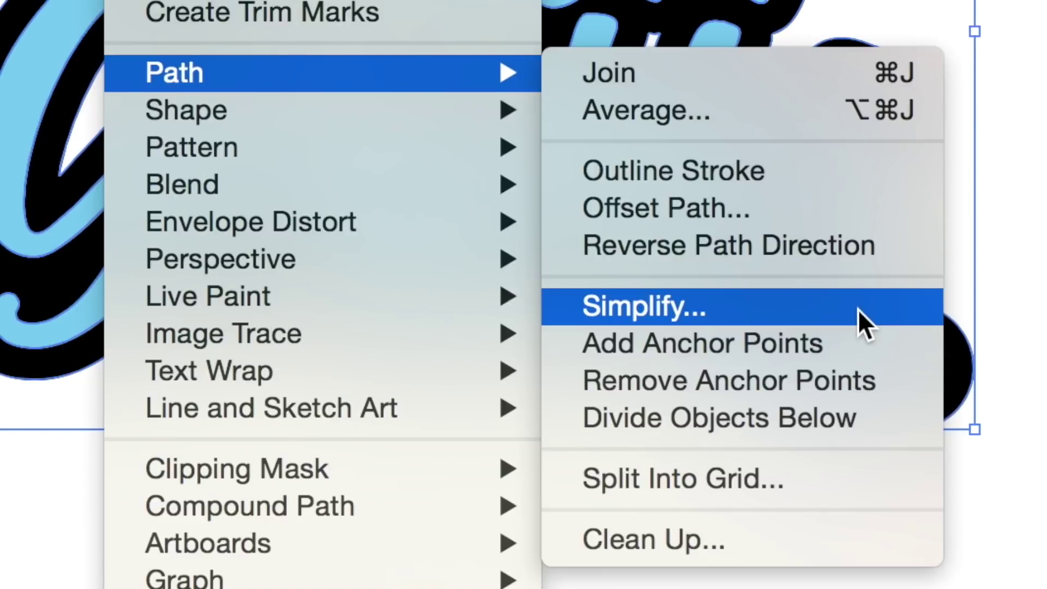
click(859, 310)
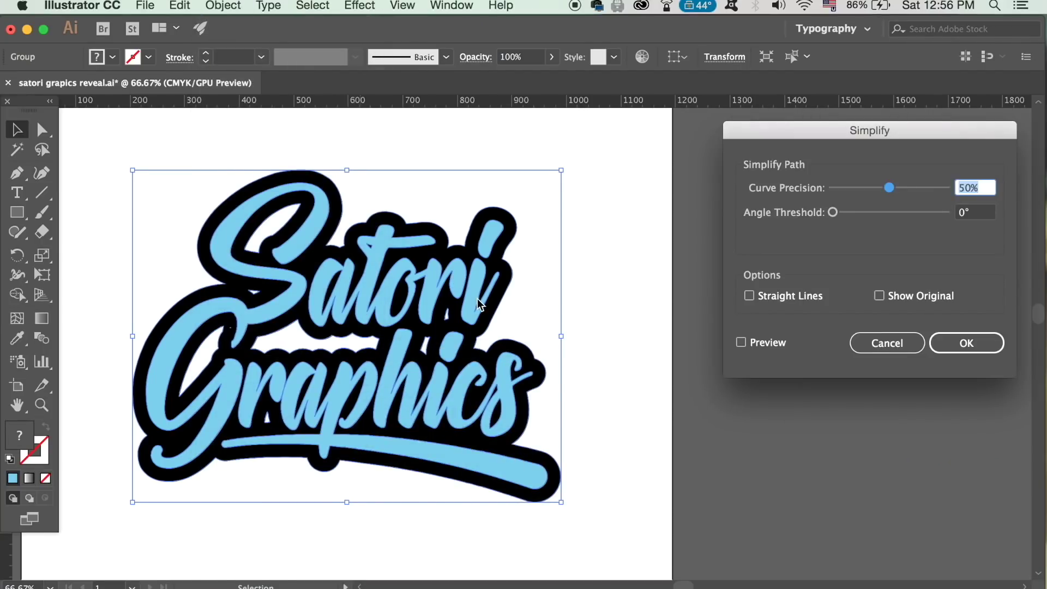
key(BackSpace)
Simplify the blue logo with Preview on, 90% curve precision and 20° angle threshold (742 points)
click(755, 345)
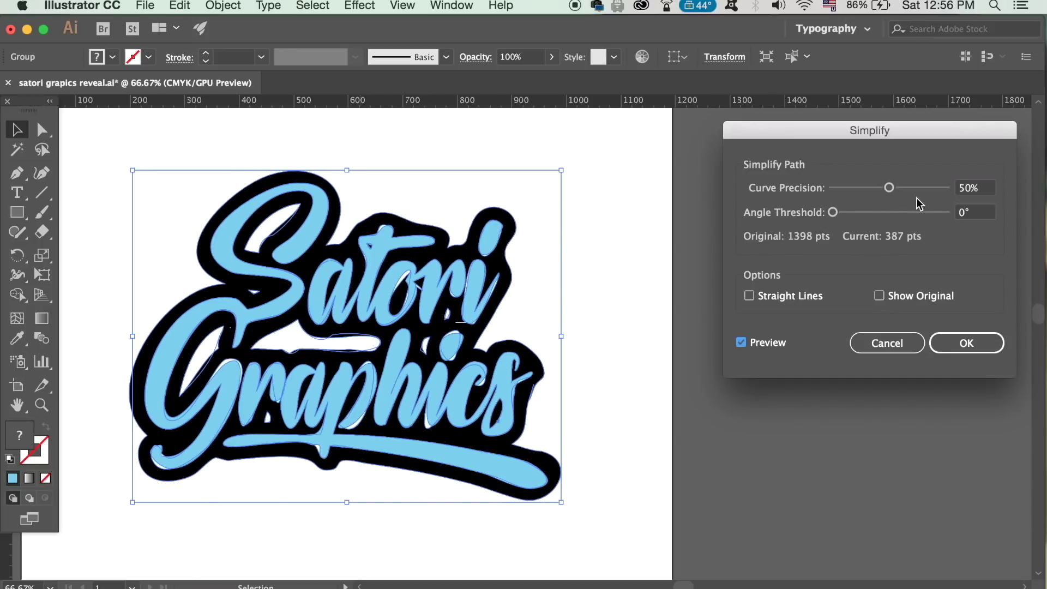
drag(936, 191, 941, 188)
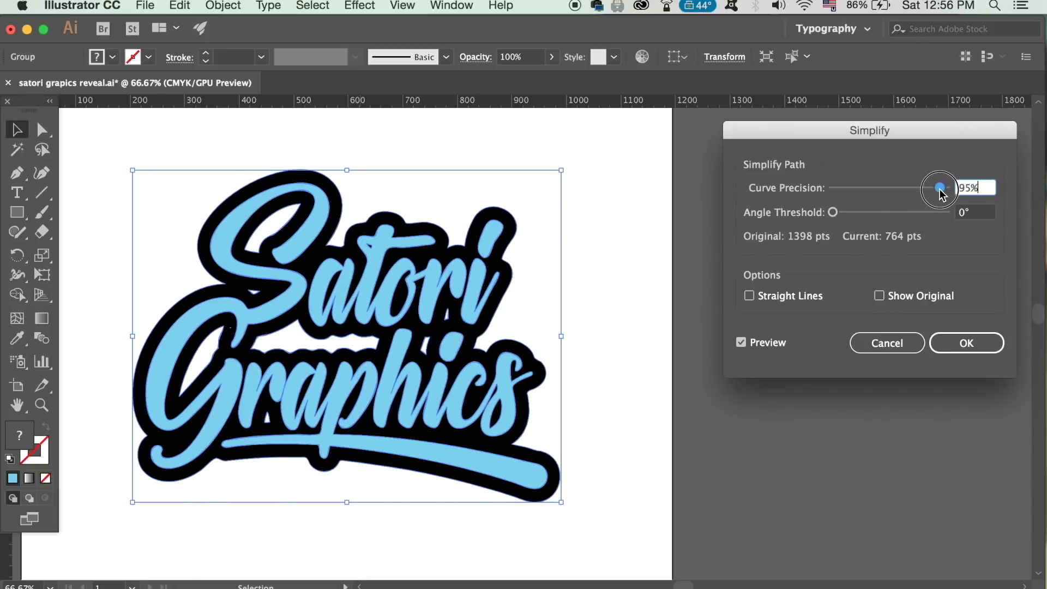
click(885, 214)
mouse_move(887, 217)
mouse_down()
mouse_move(943, 214)
mouse_move(862, 218)
mouse_up()
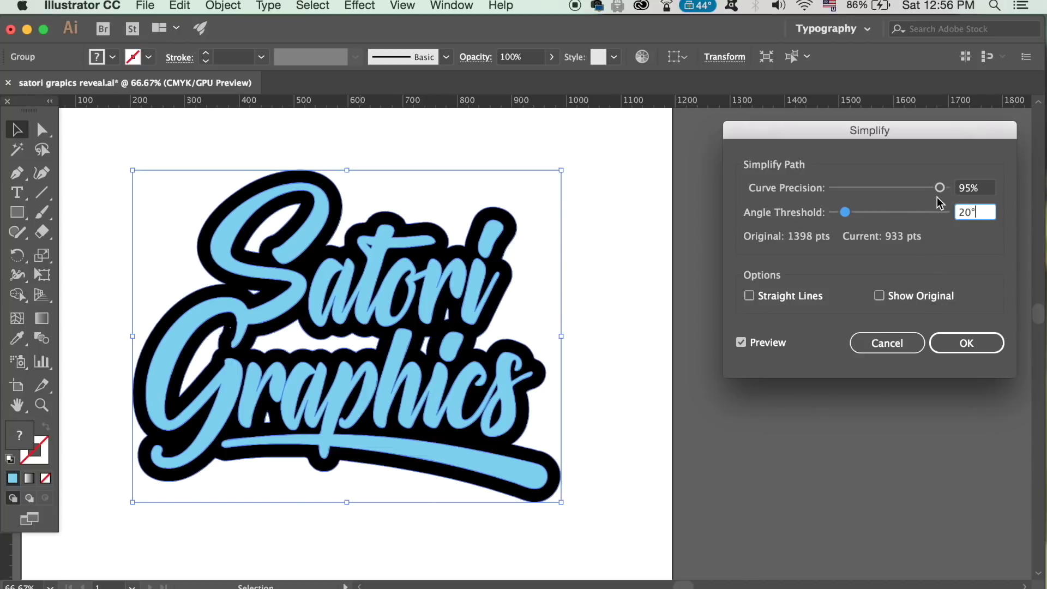
drag(939, 188, 935, 190)
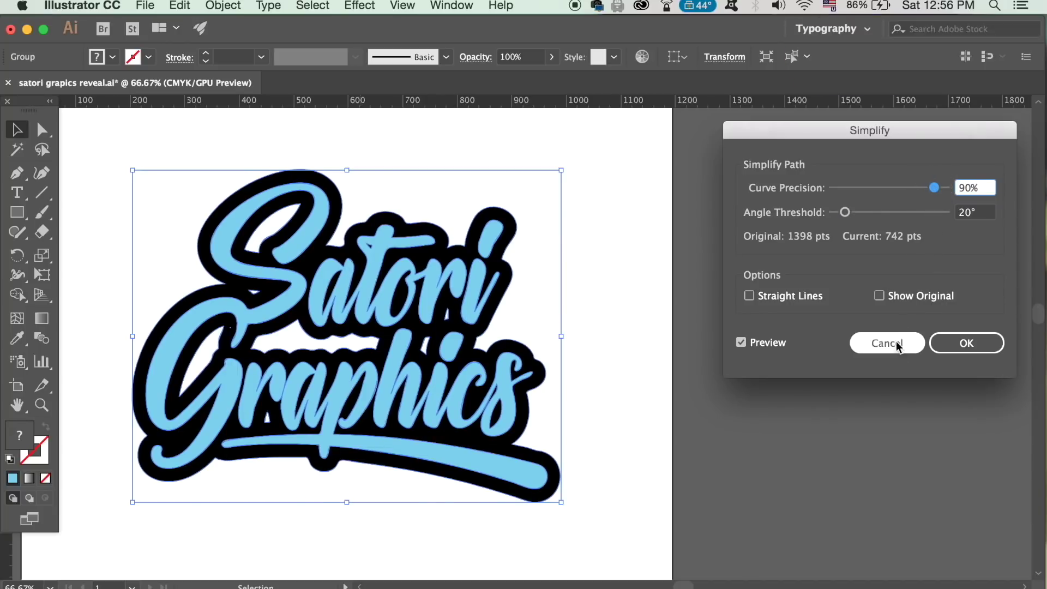
click(952, 343)
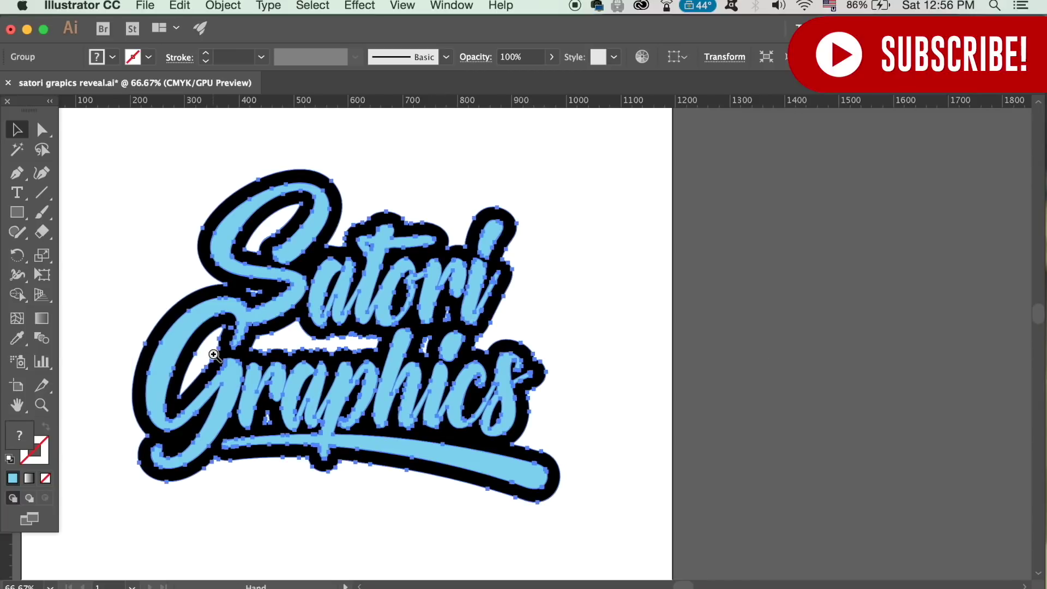
click(214, 354)
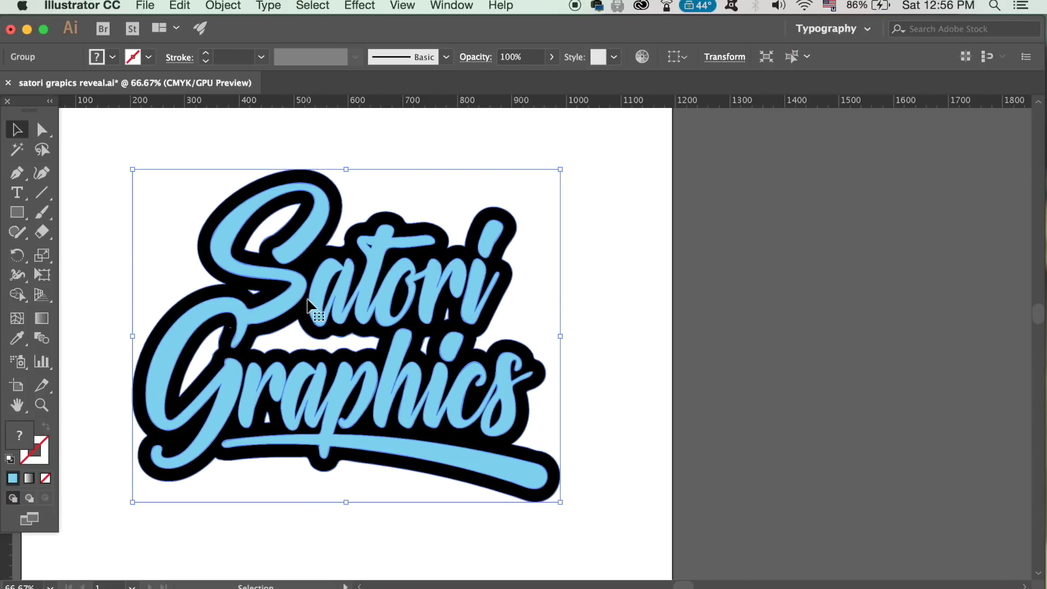
Zoom to 100% and pan across the lettering to inspect the reduced anchor points
key(super+1)
drag(410, 343, 315, 326)
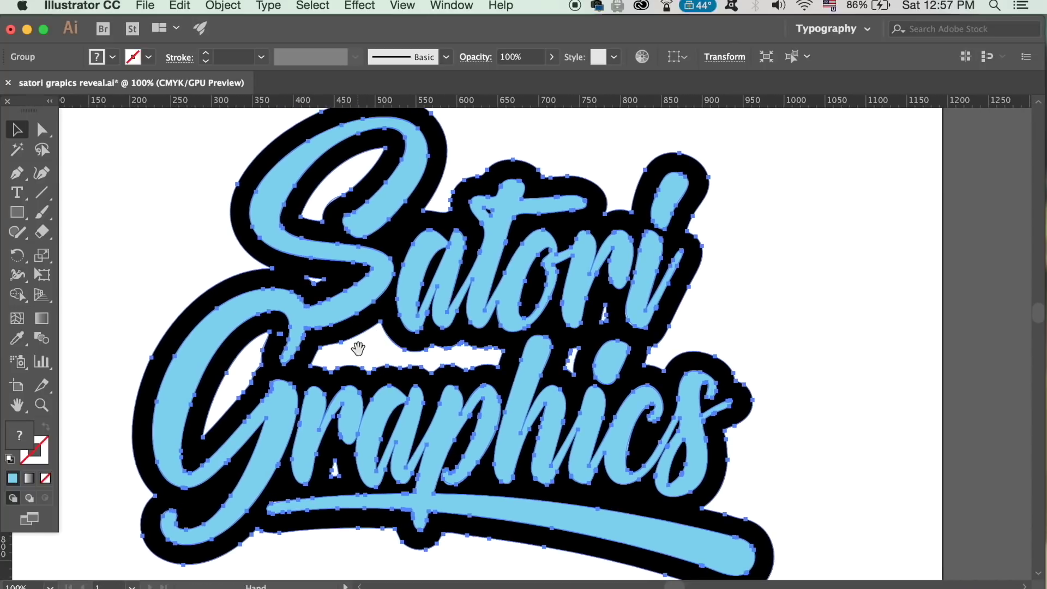